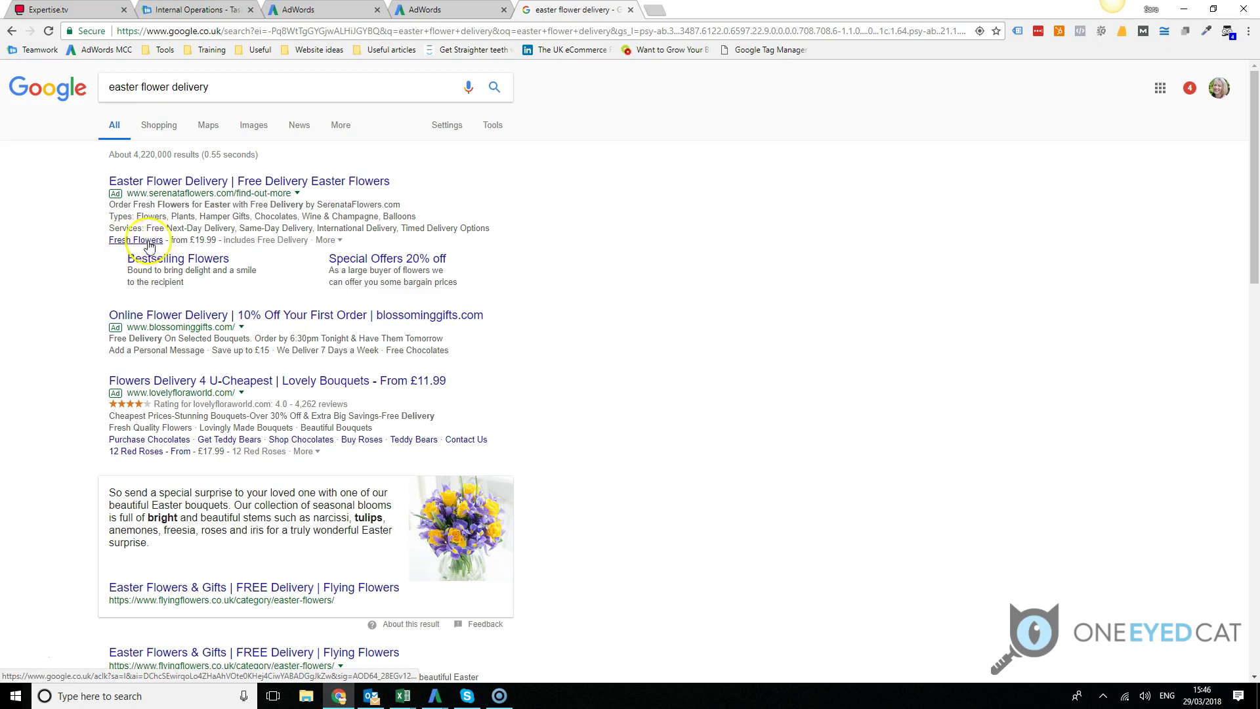
- Examine the additional price extension items in the serenataflowers.com and lovelyfloraworld.com ads on the search results page
click(342, 242)
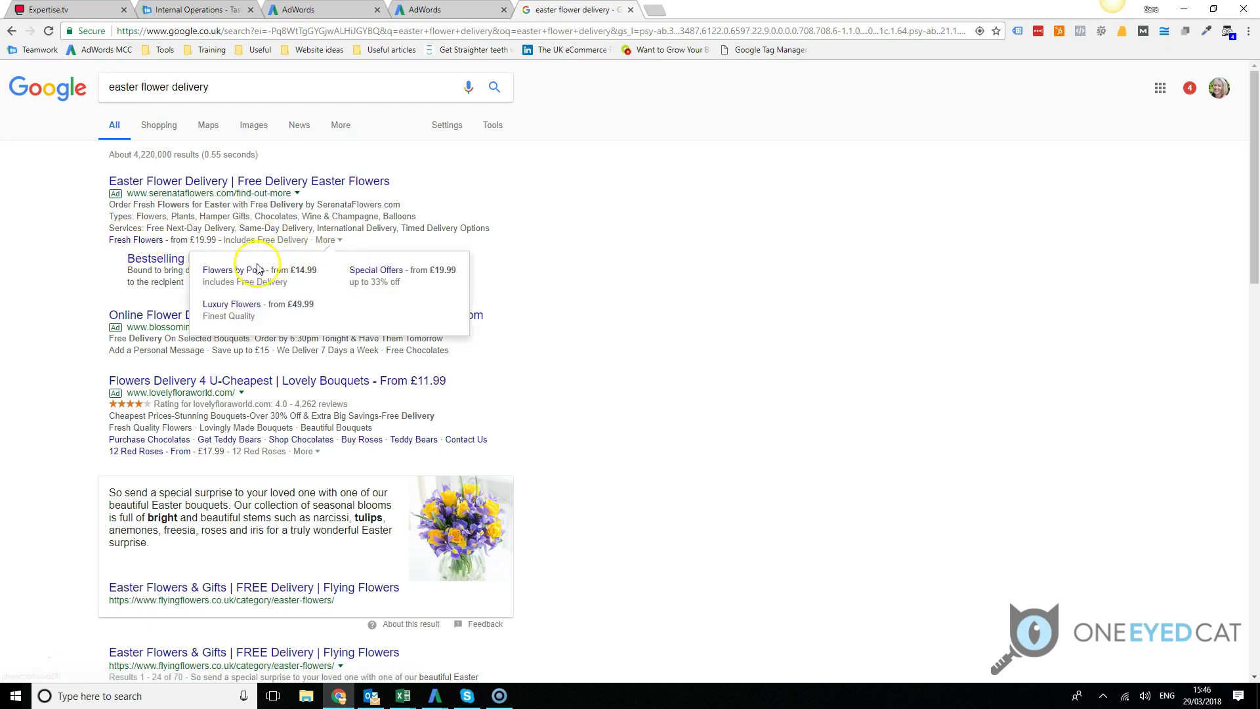
click(703, 408)
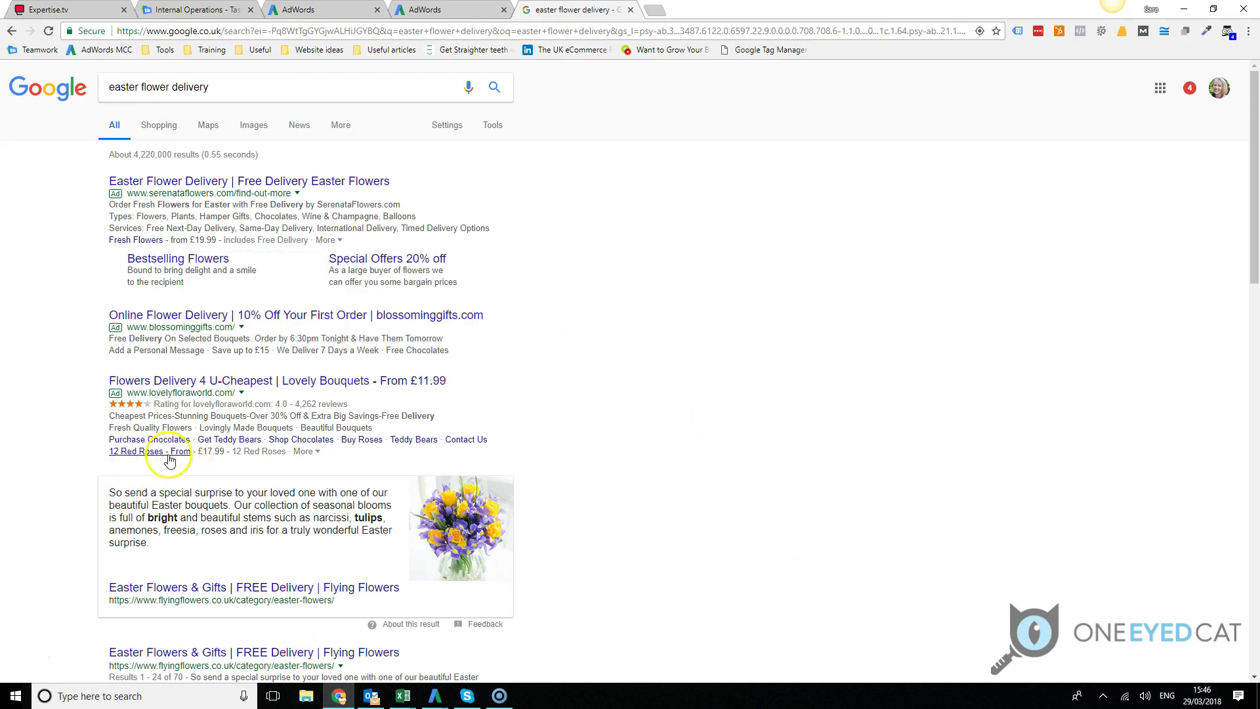
click(318, 455)
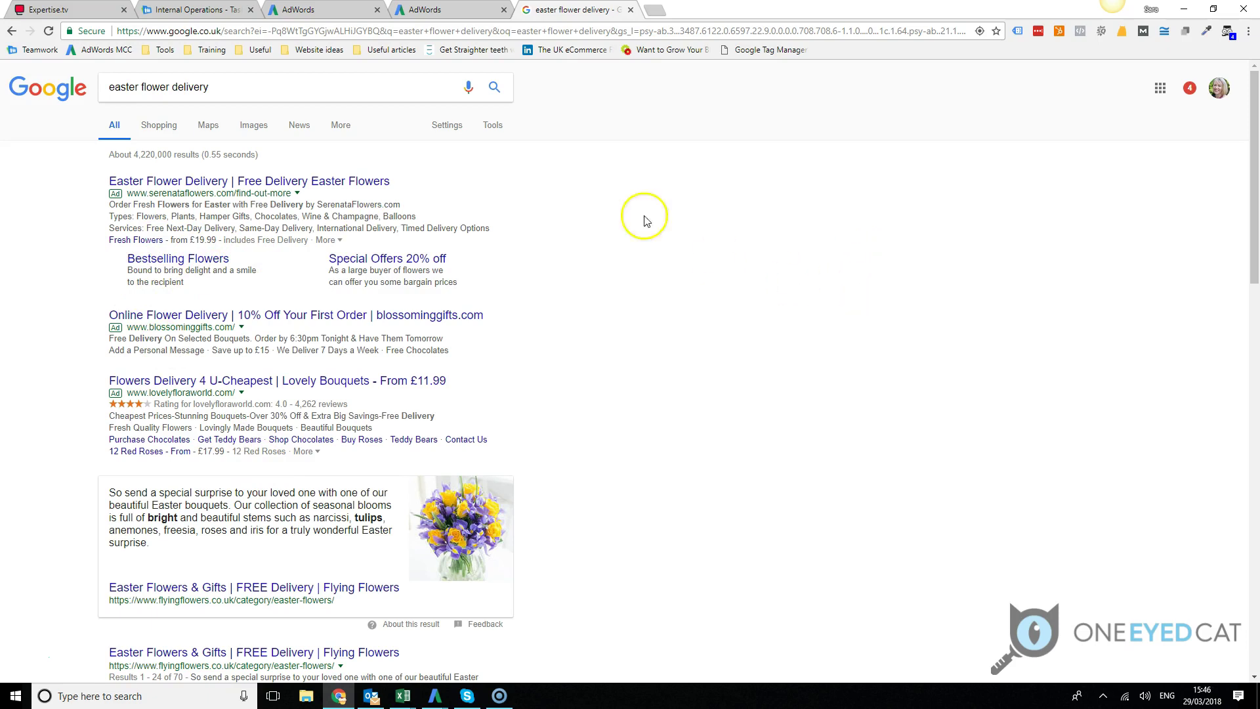
- Switch to the AdWords test account and start a new price extension from its ad extensions
click(429, 10)
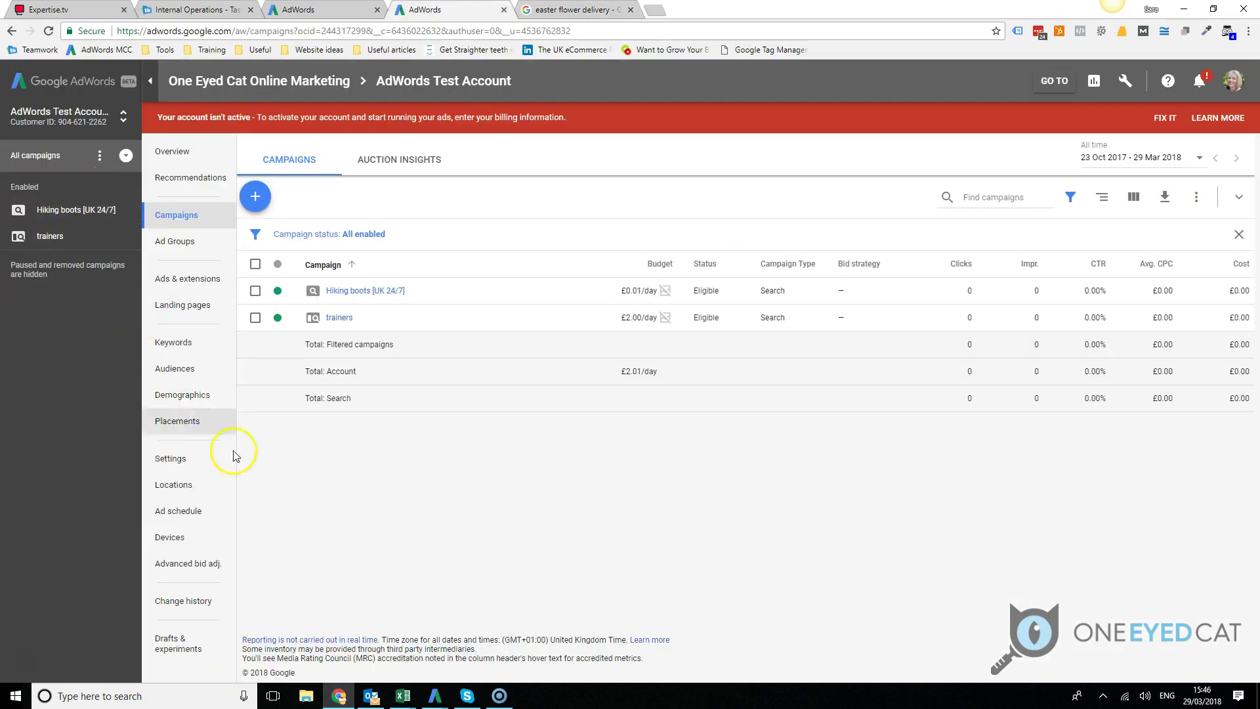
click(182, 279)
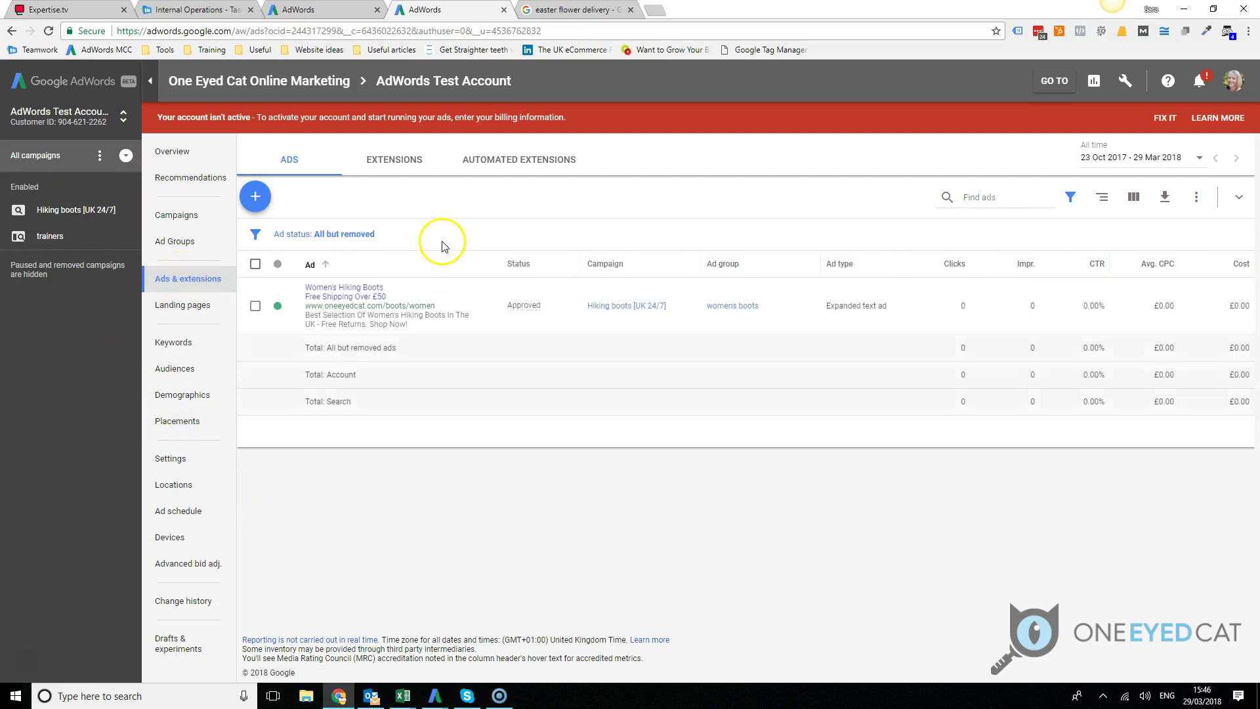
click(391, 161)
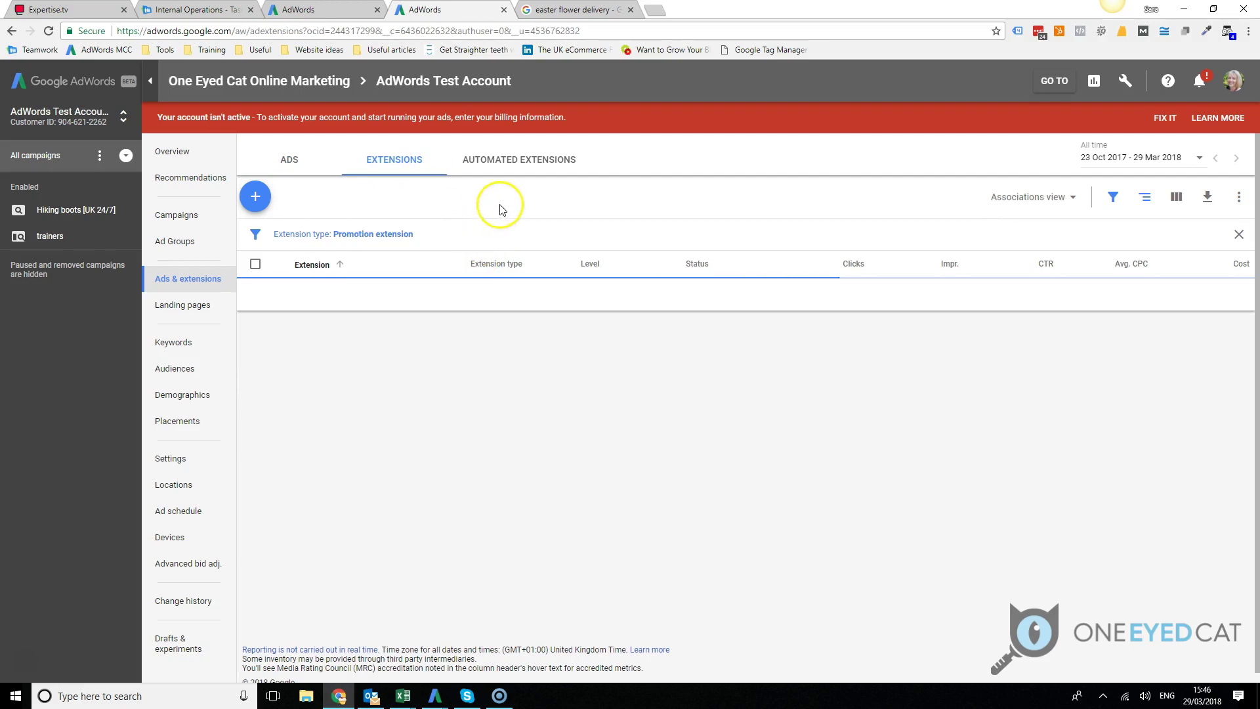
click(258, 197)
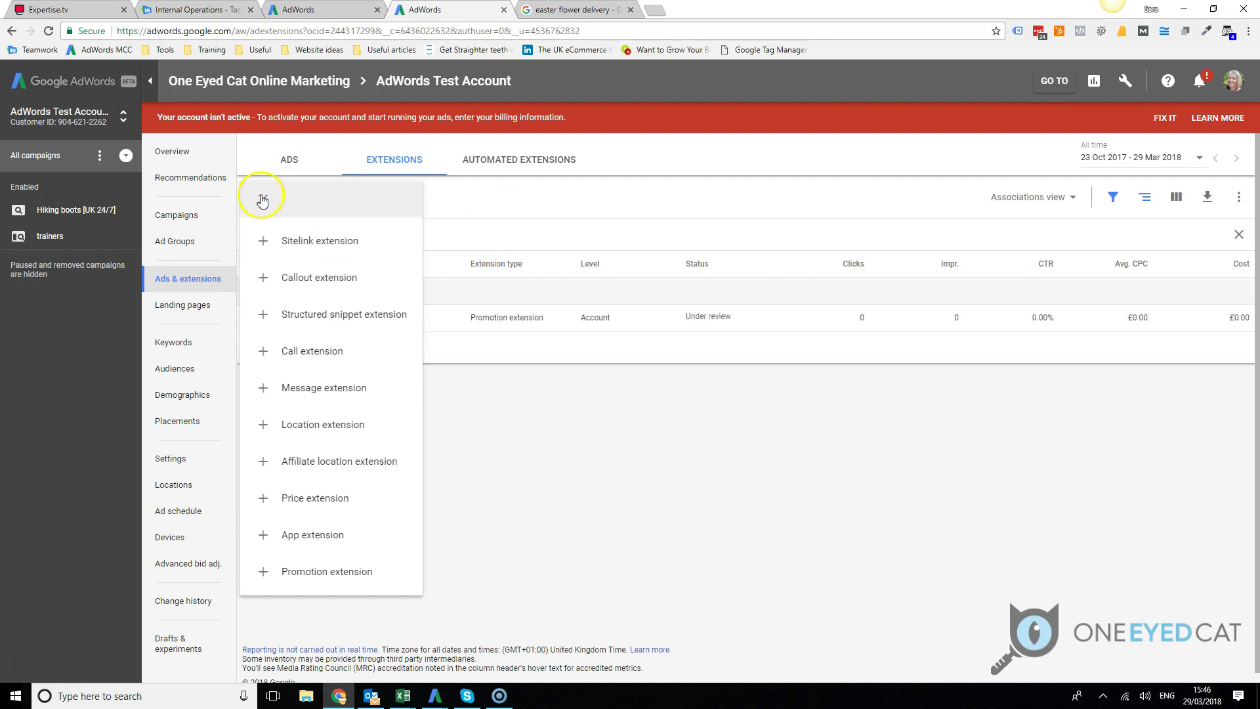
click(331, 506)
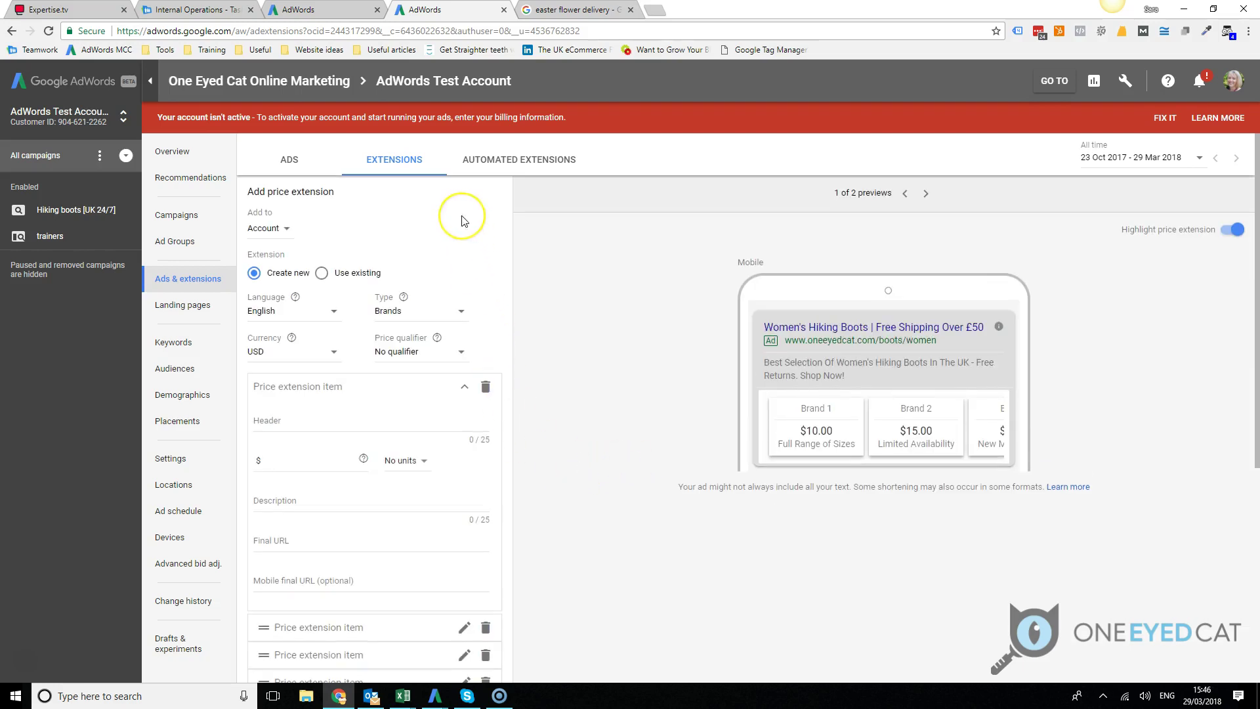
- Review the levels the price extension can be added to and the available extension types, from Brands to Services
click(282, 230)
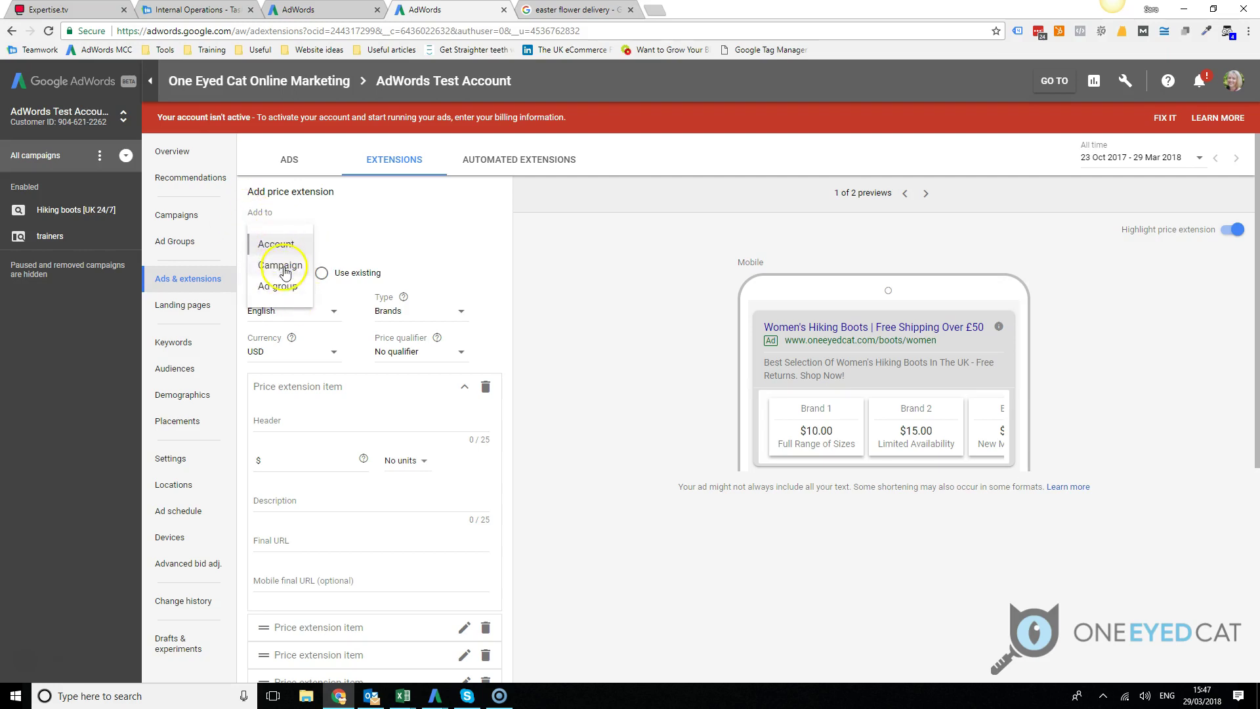
click(341, 219)
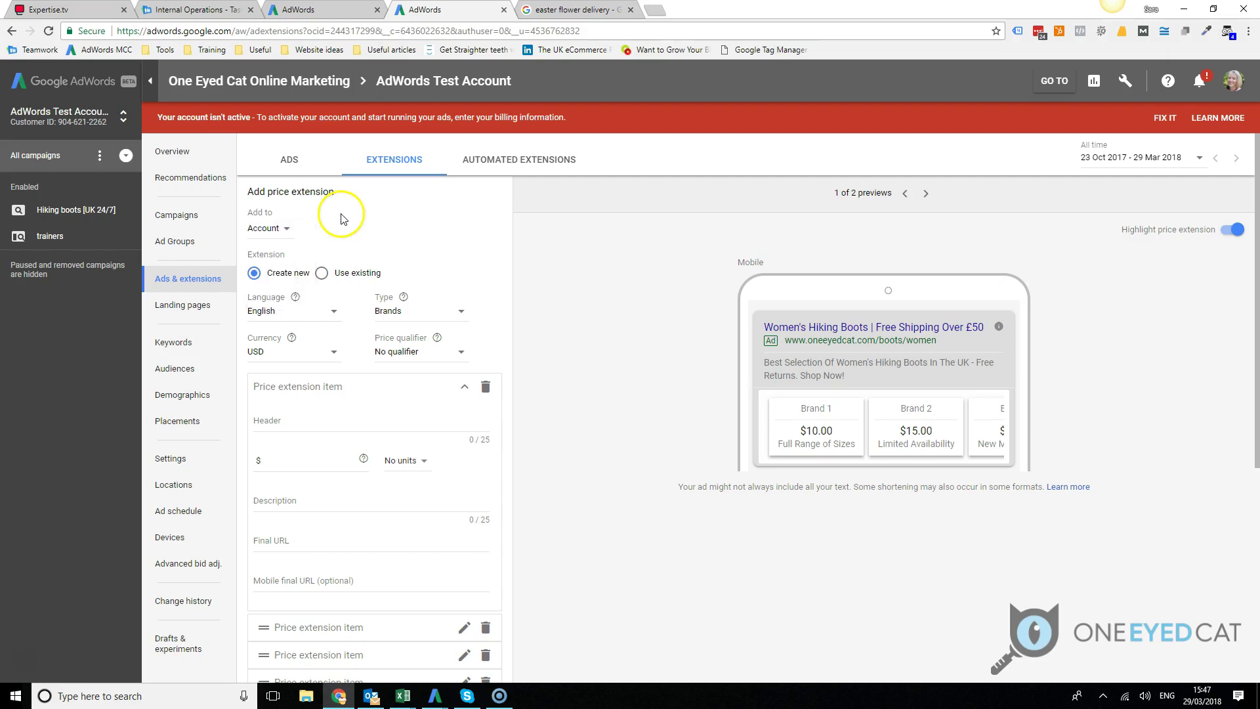
click(459, 319)
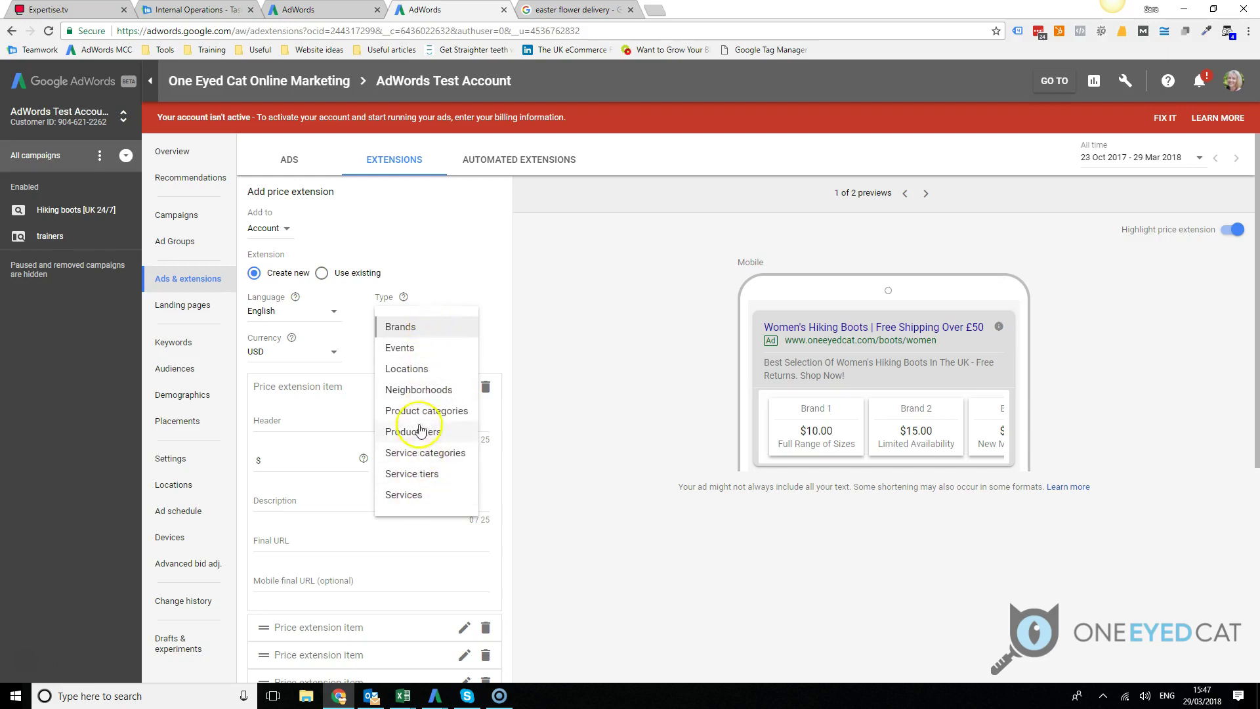
click(427, 506)
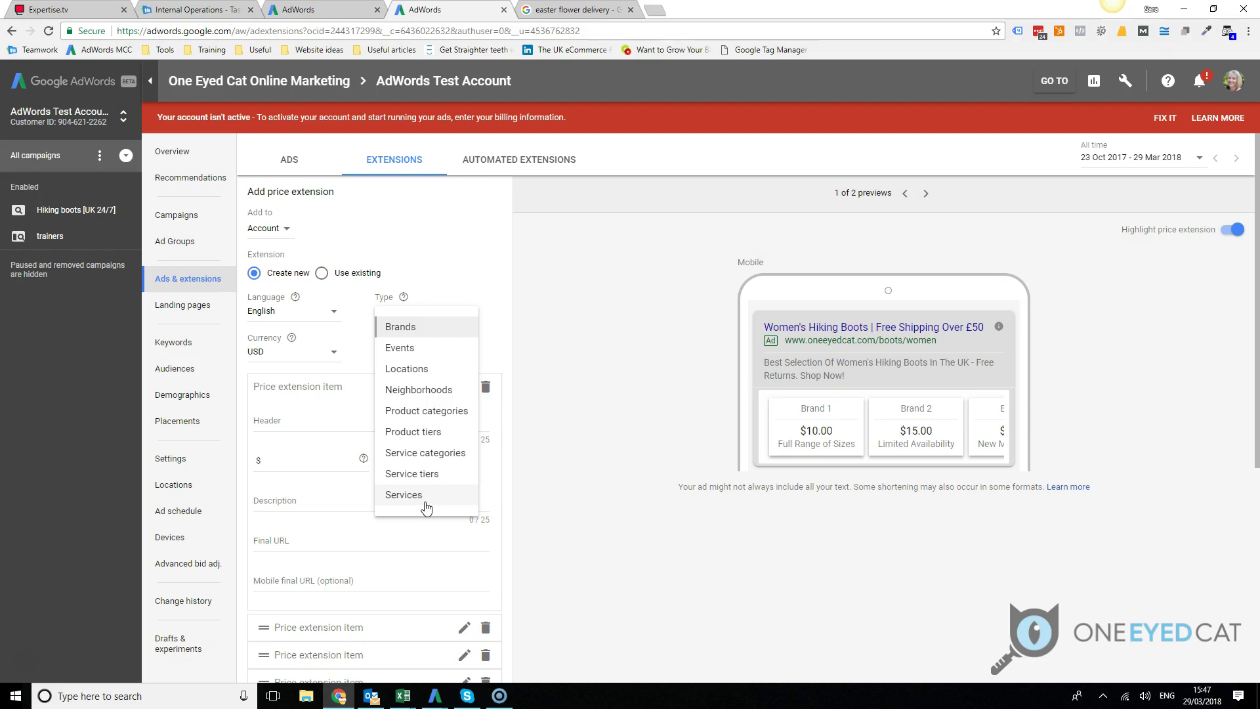
click(432, 419)
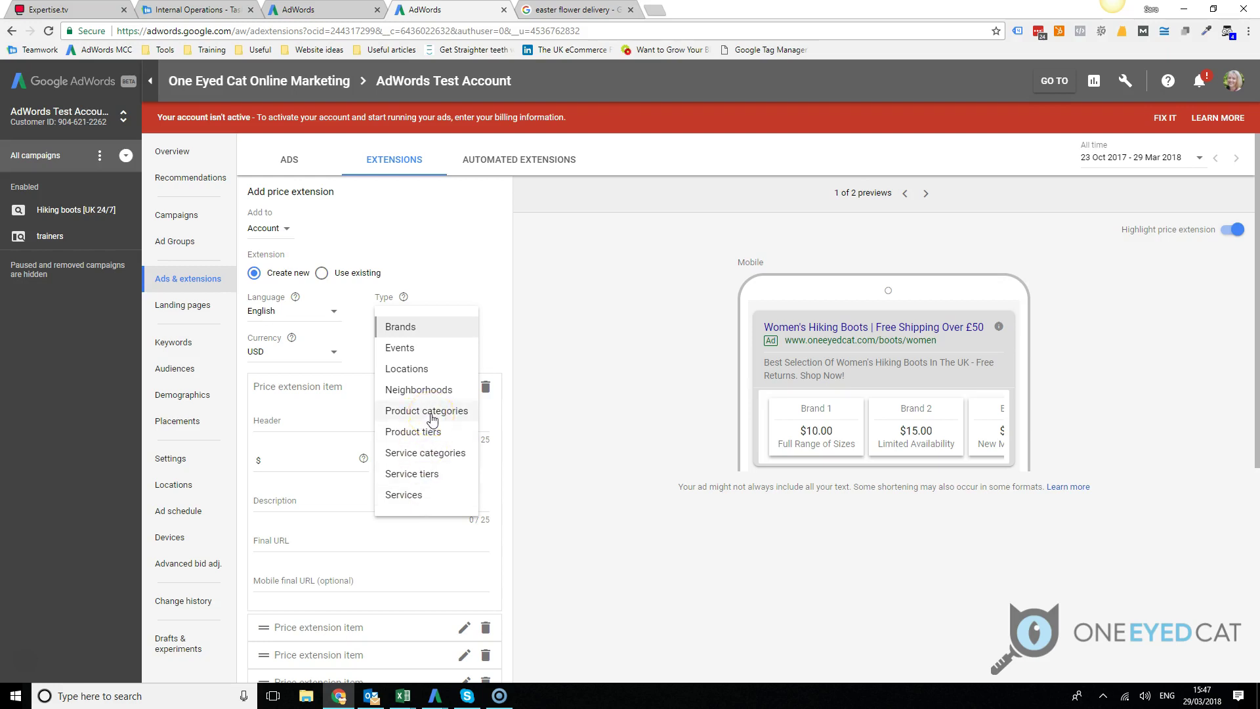
click(410, 443)
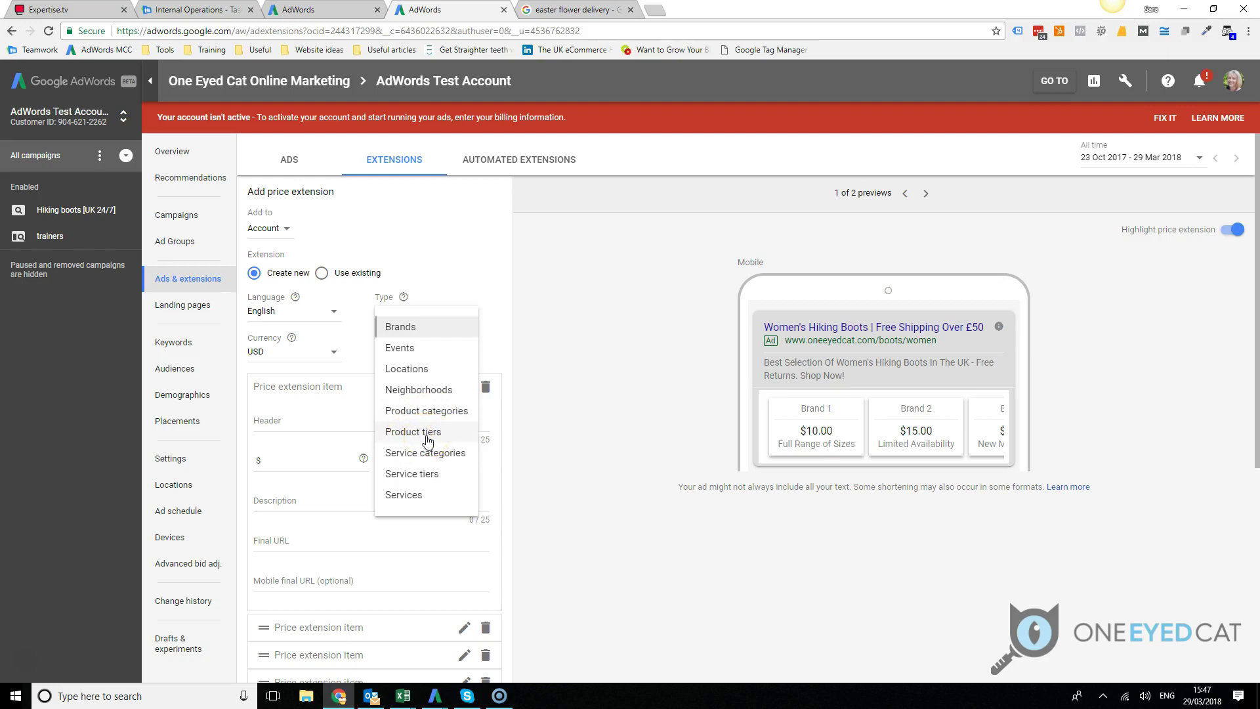
click(420, 479)
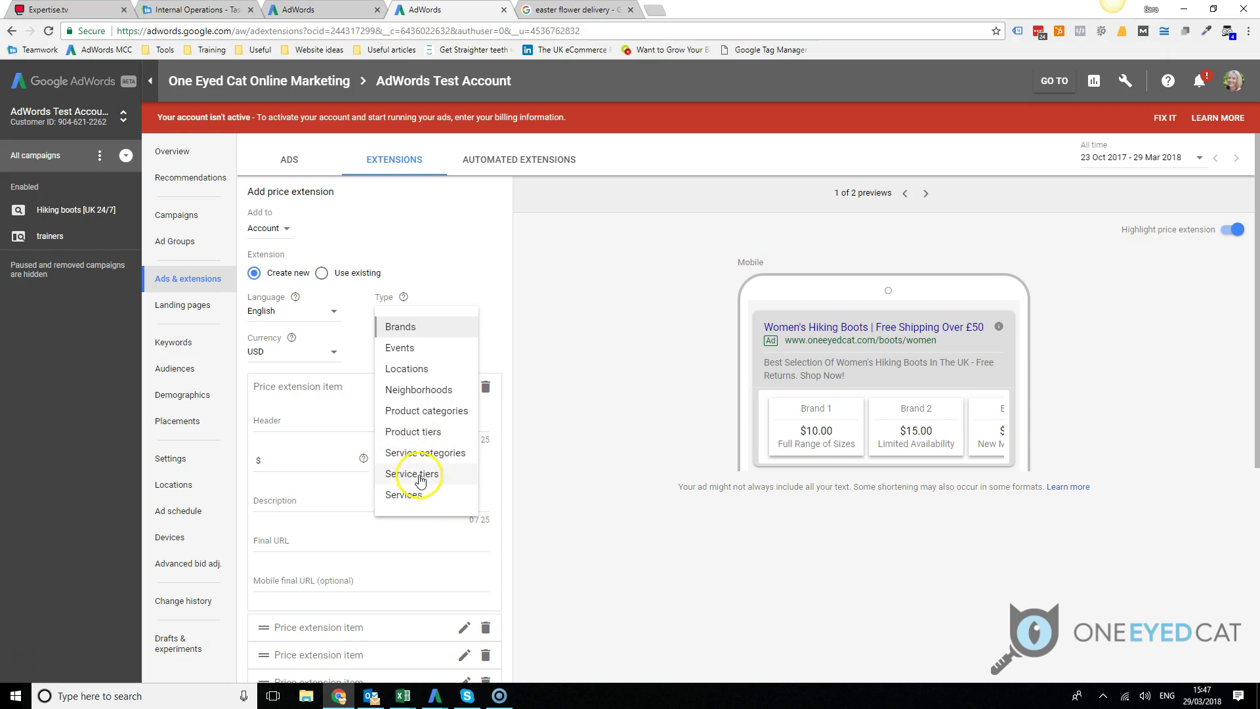
click(480, 235)
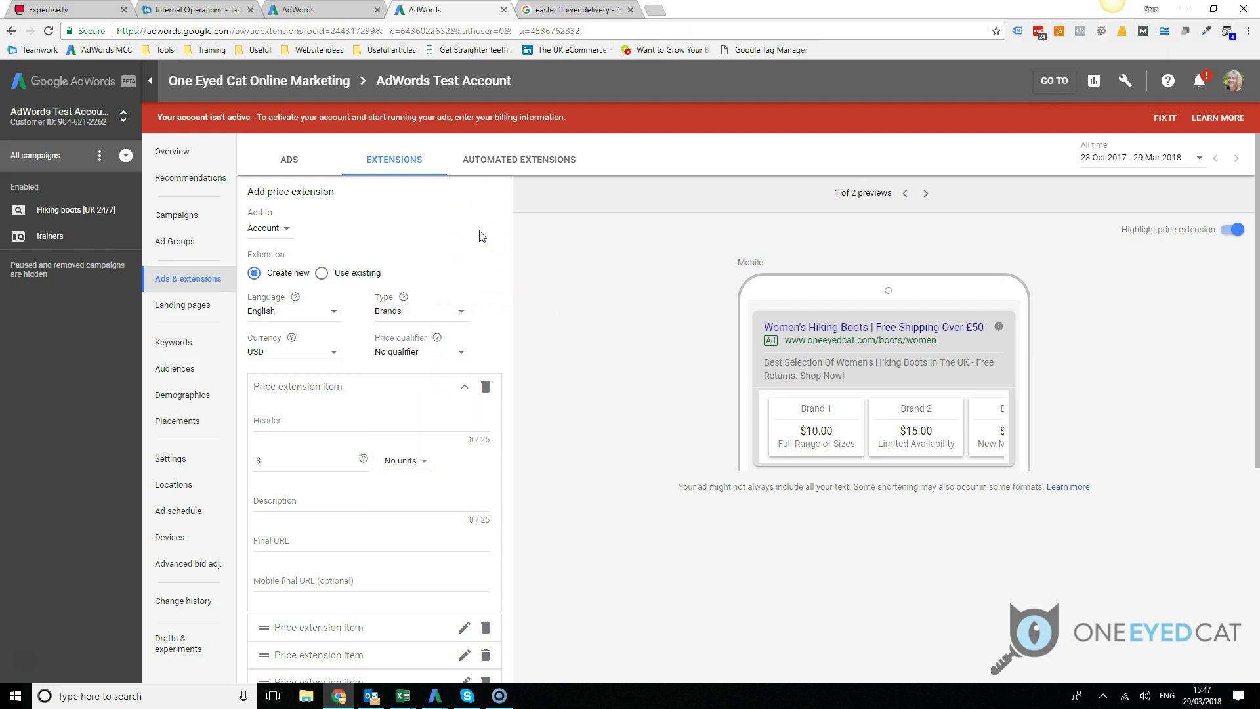
- Set the price extension's currency to GBP and its price qualifier to From
click(328, 351)
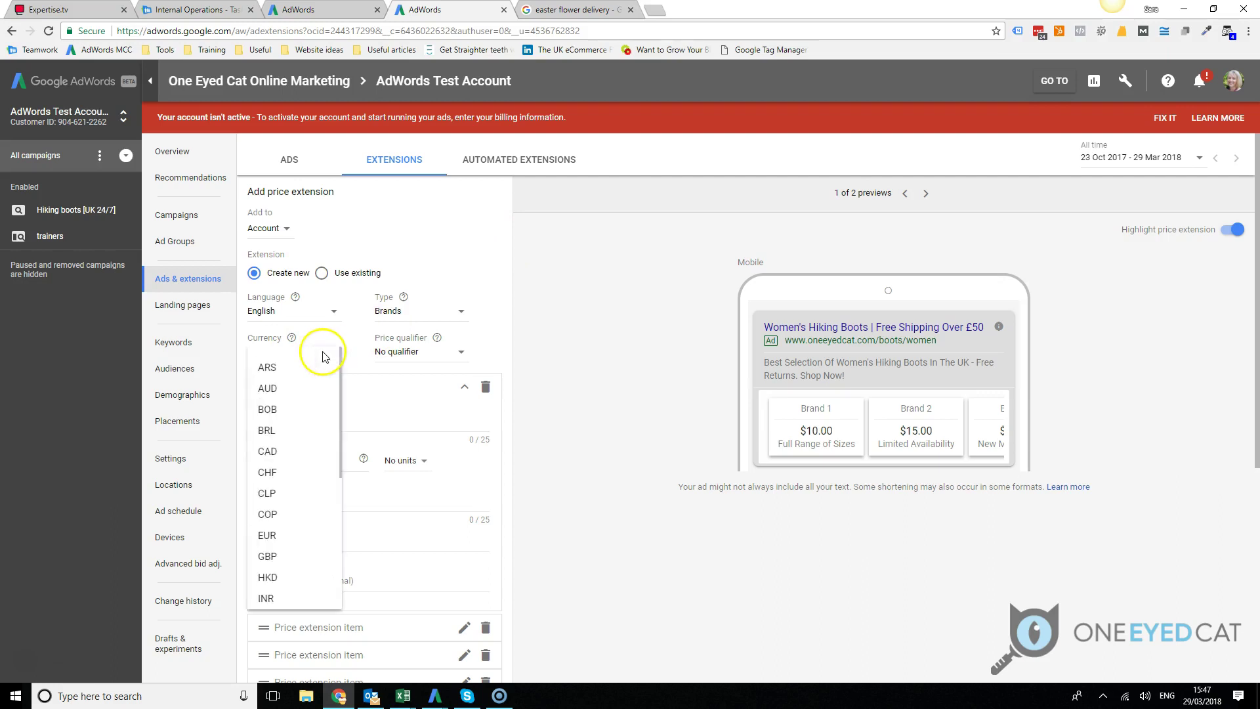
click(293, 556)
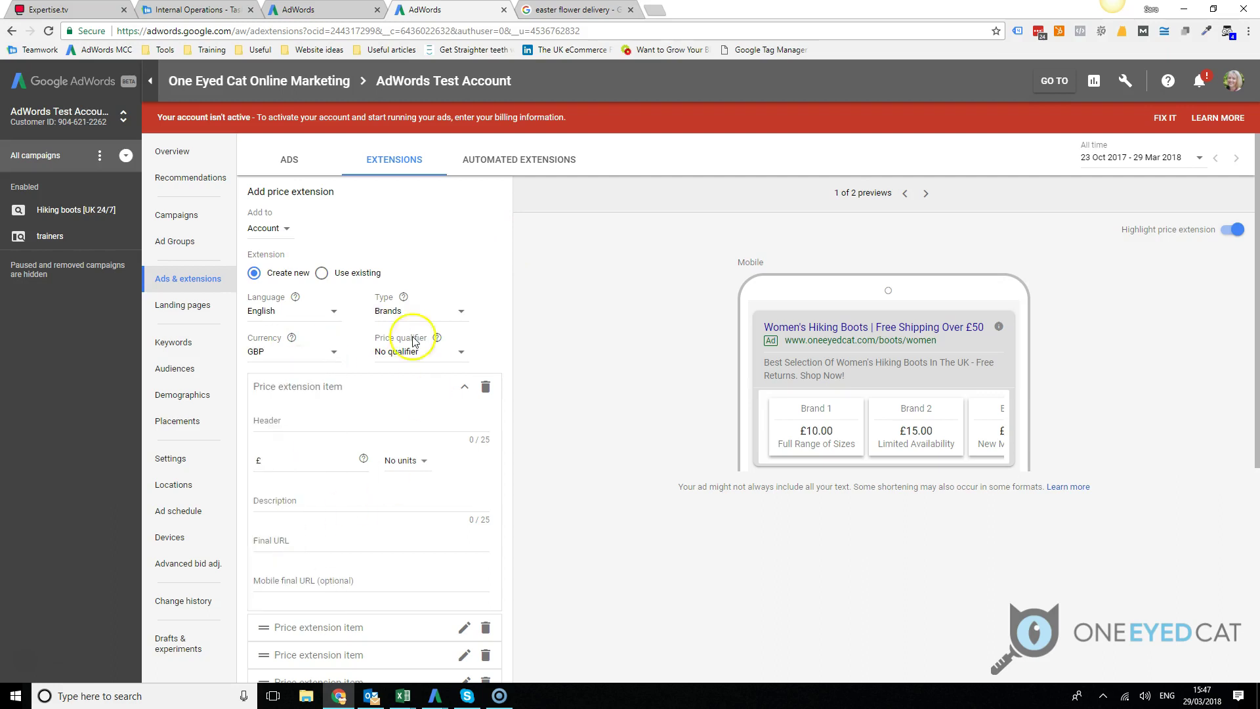
click(458, 353)
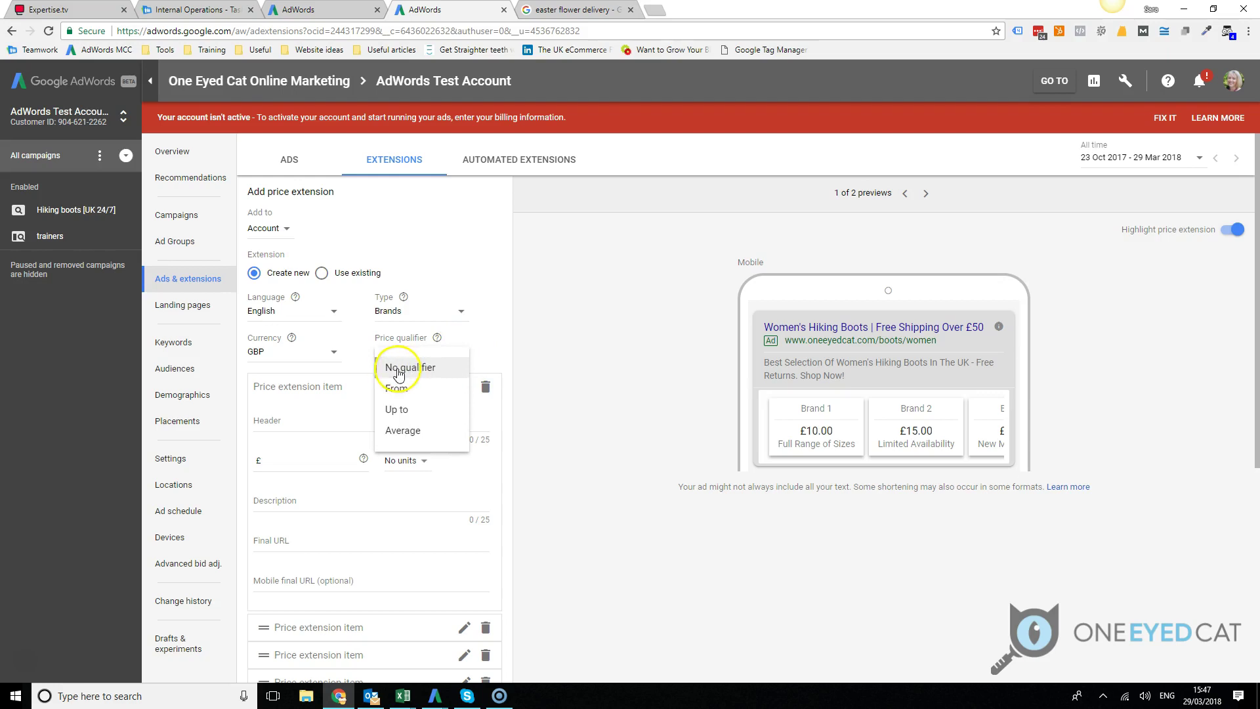
click(394, 367)
click(457, 356)
click(415, 399)
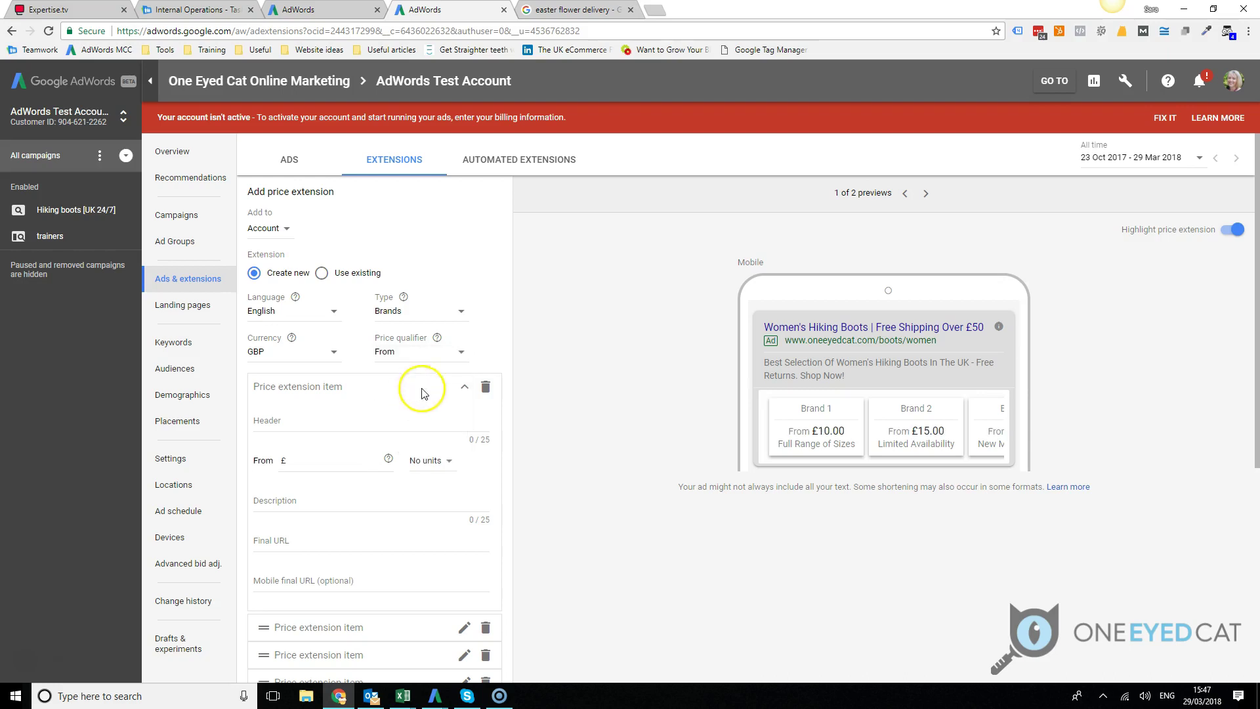
- Try the Up to and No qualifier options for the price qualifier, and restore From
click(464, 361)
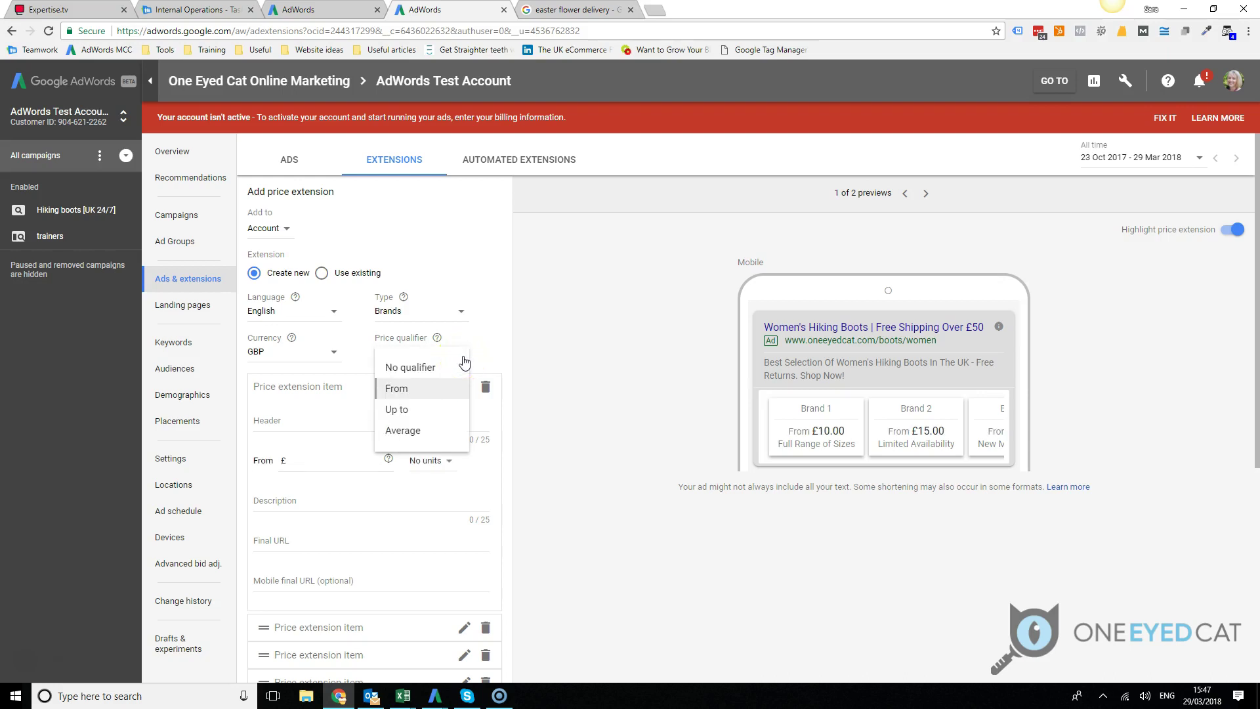
click(389, 411)
click(422, 412)
click(451, 358)
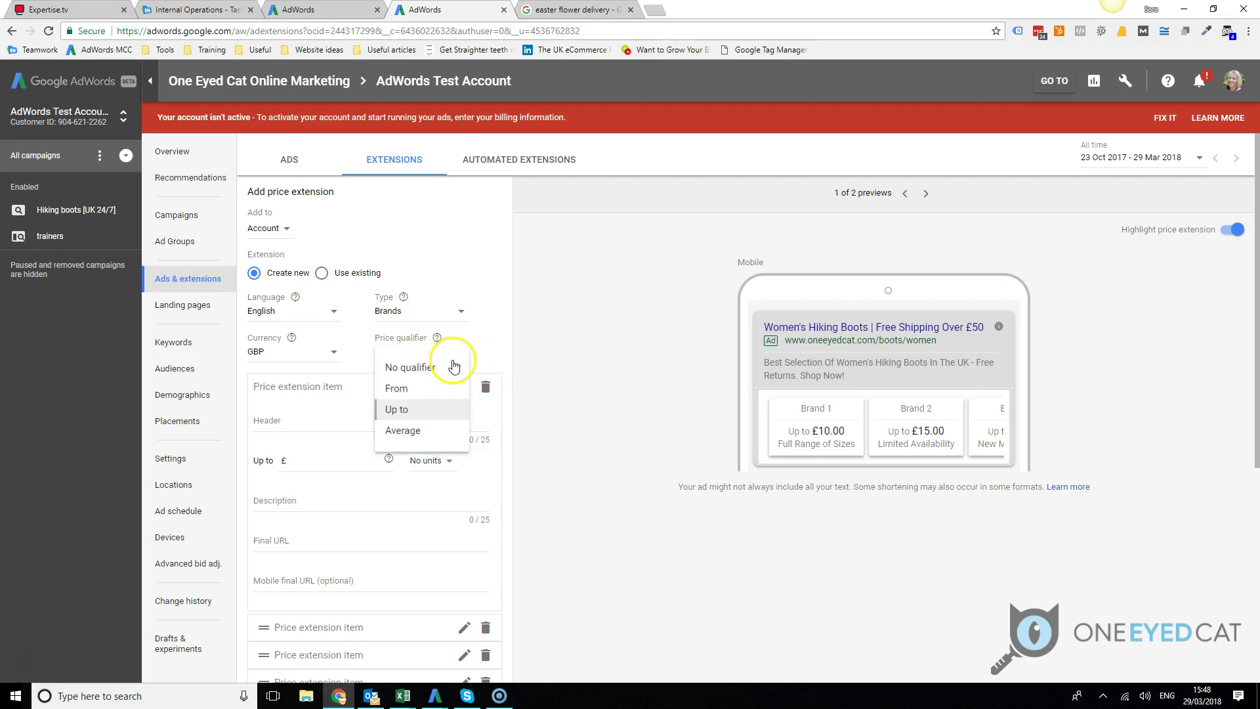
click(452, 366)
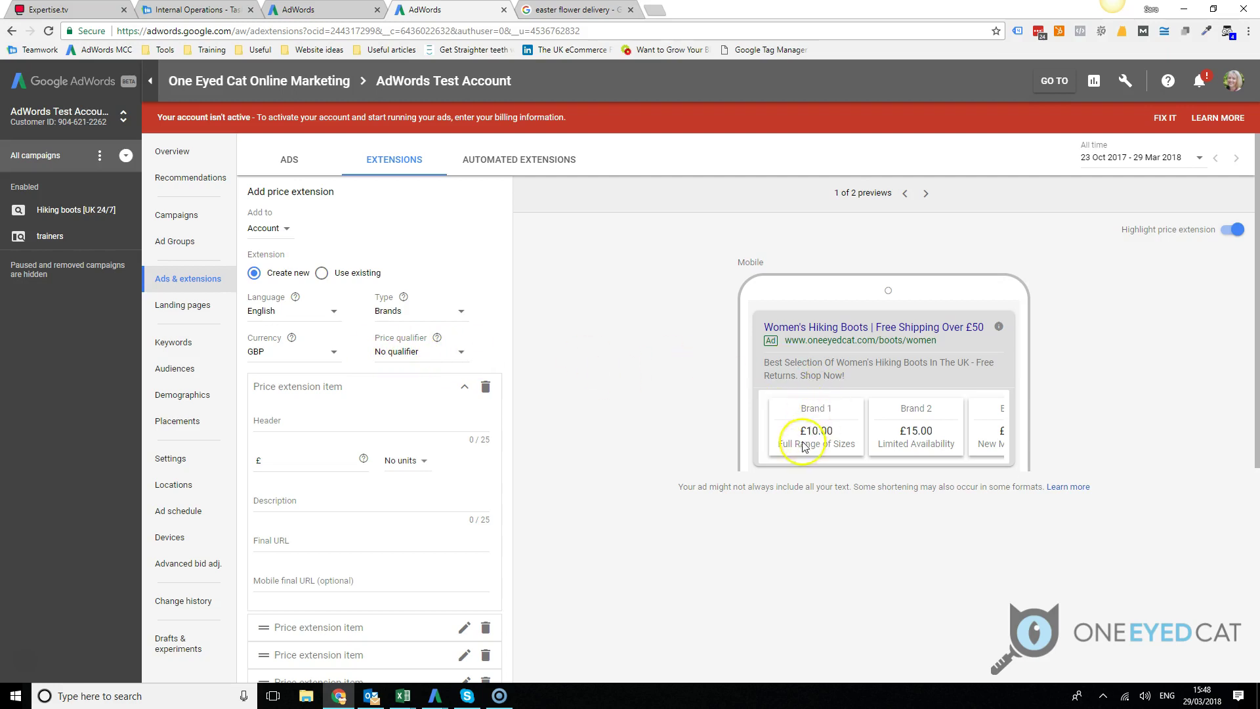
click(463, 357)
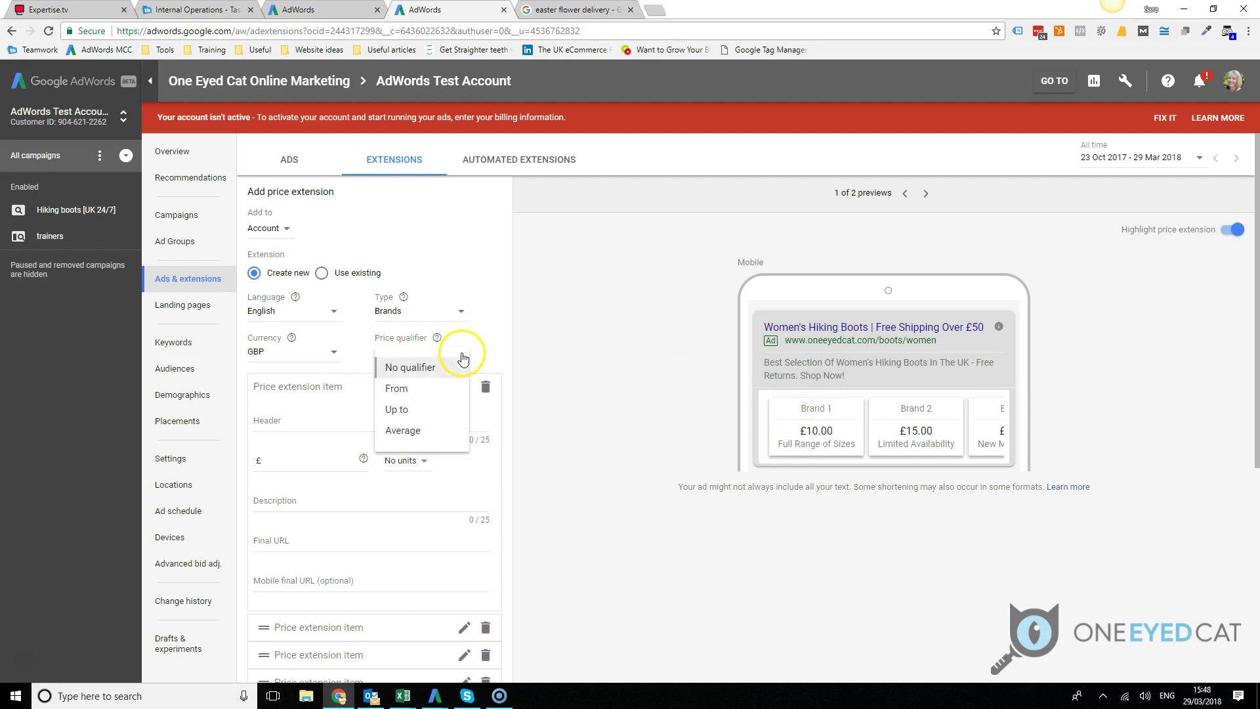
click(430, 391)
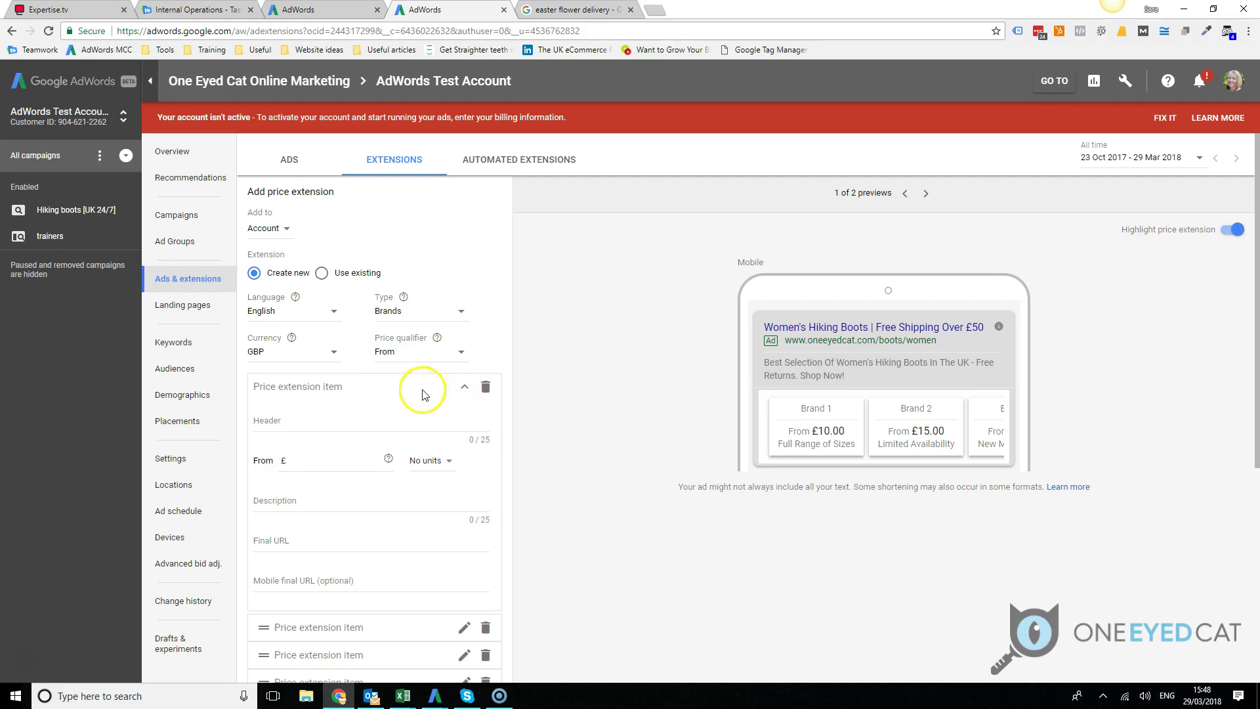
- Return to the Google results, open the Flying Flowers Easter flowers listing, and go to the site's Hampers and Gifts category
click(552, 9)
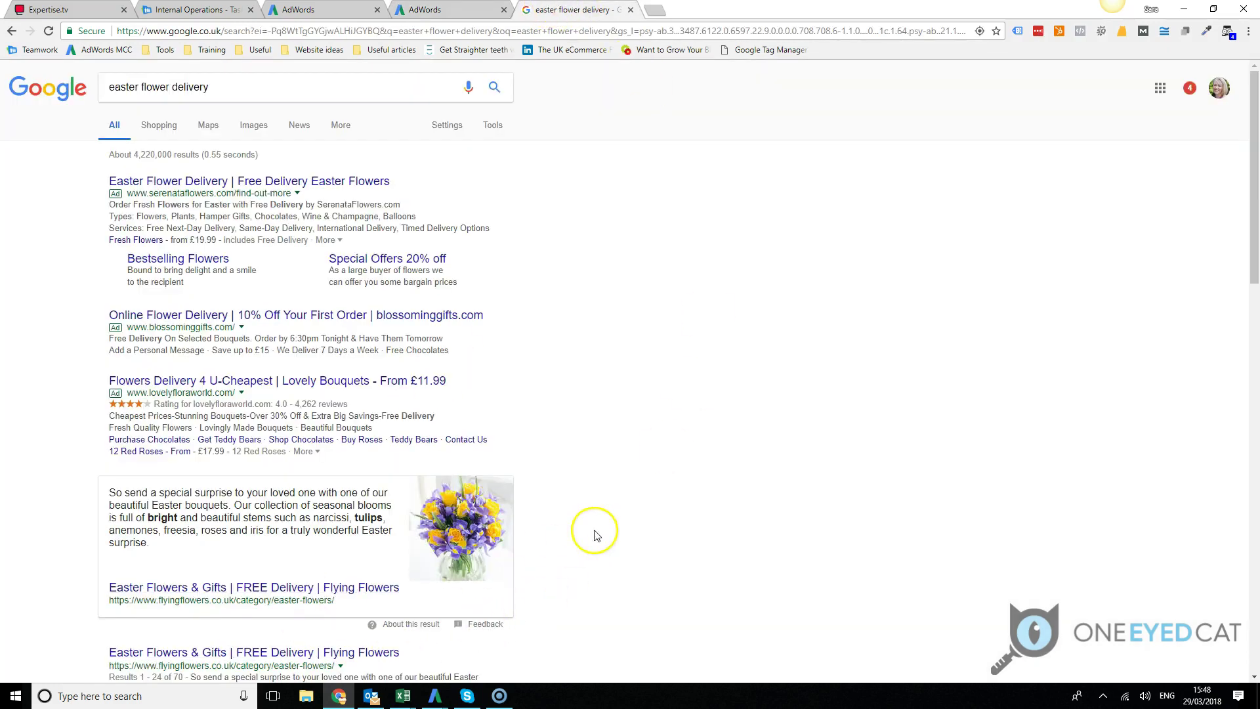
scroll(593, 532, down, 2)
click(187, 523)
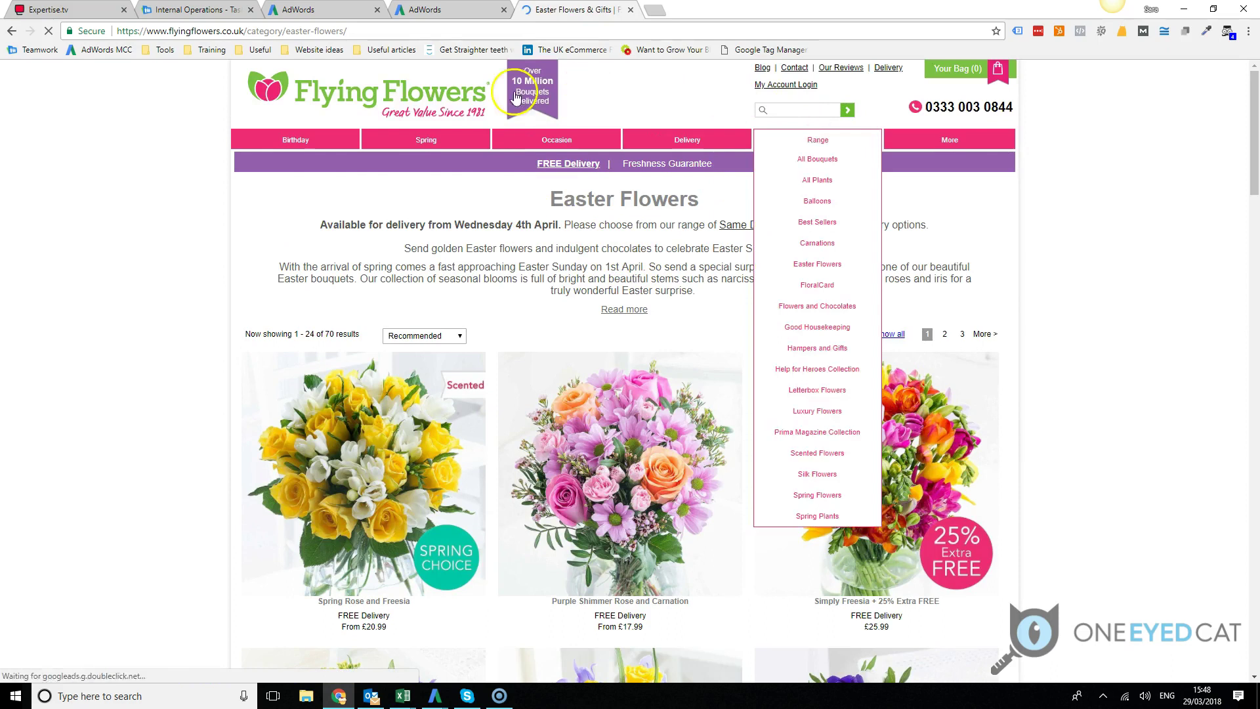
mouse_move(307, 143)
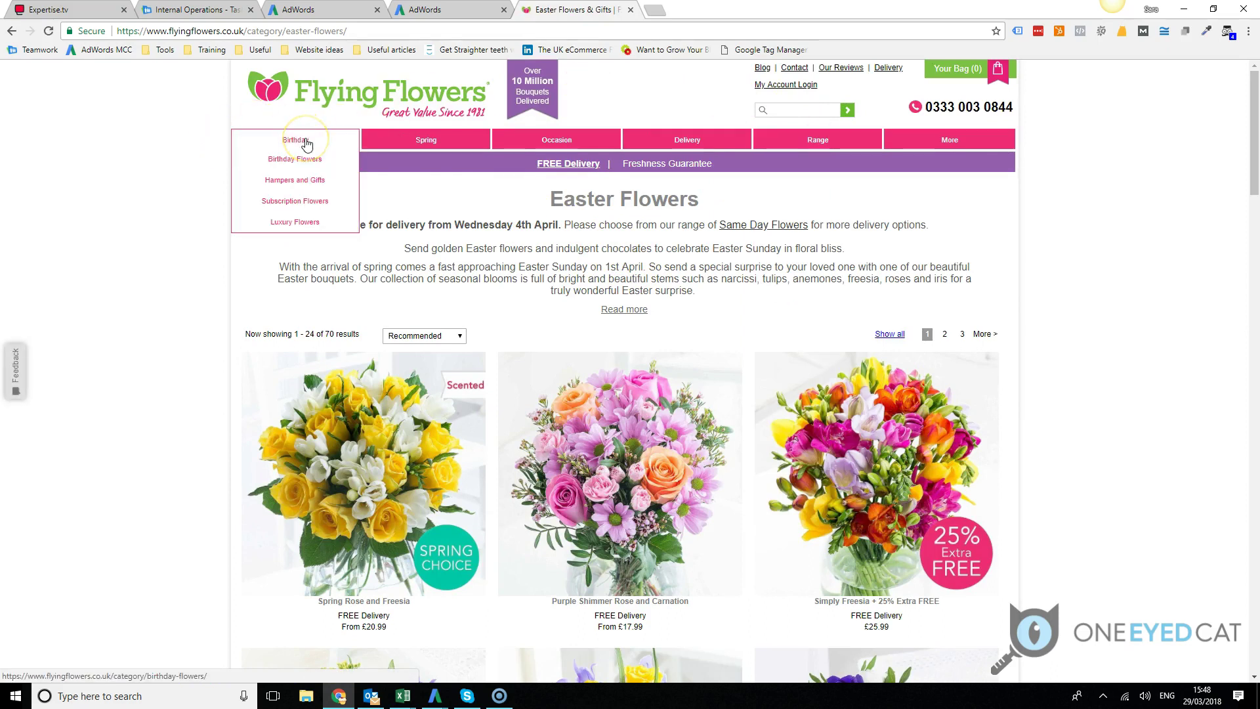
click(310, 185)
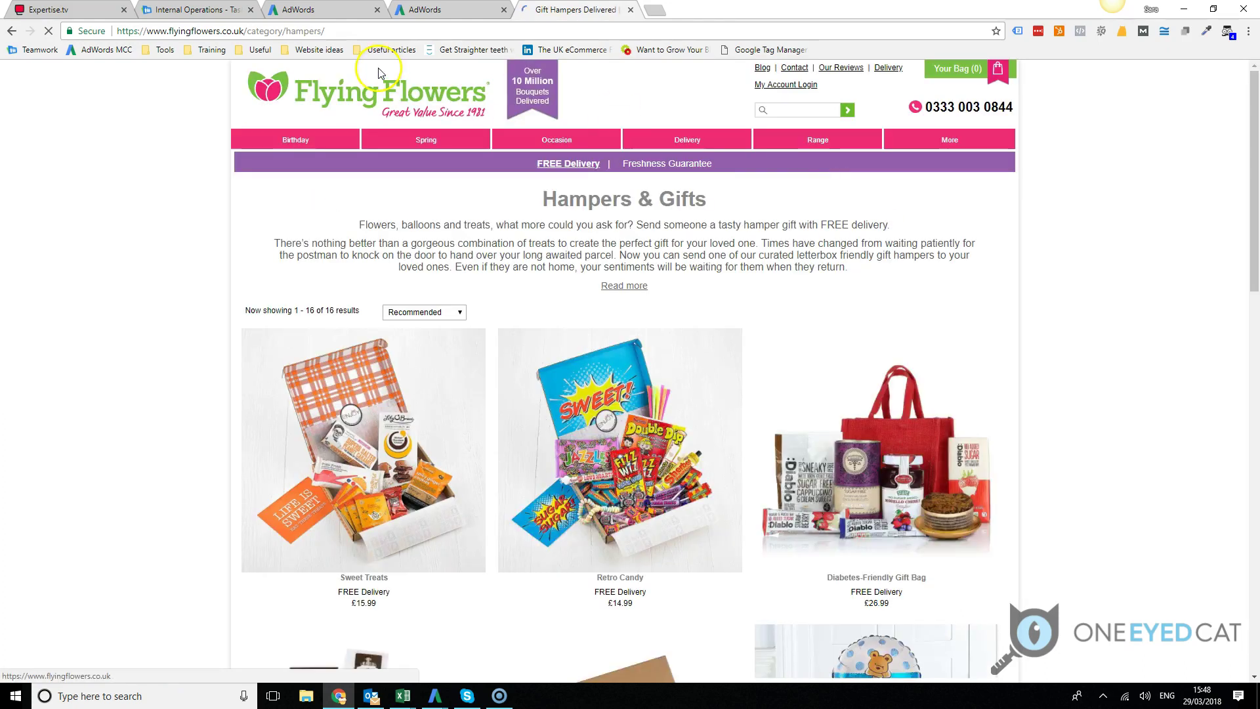
- Sort the hampers and gifts by price from low to high and copy the page's web address
click(442, 315)
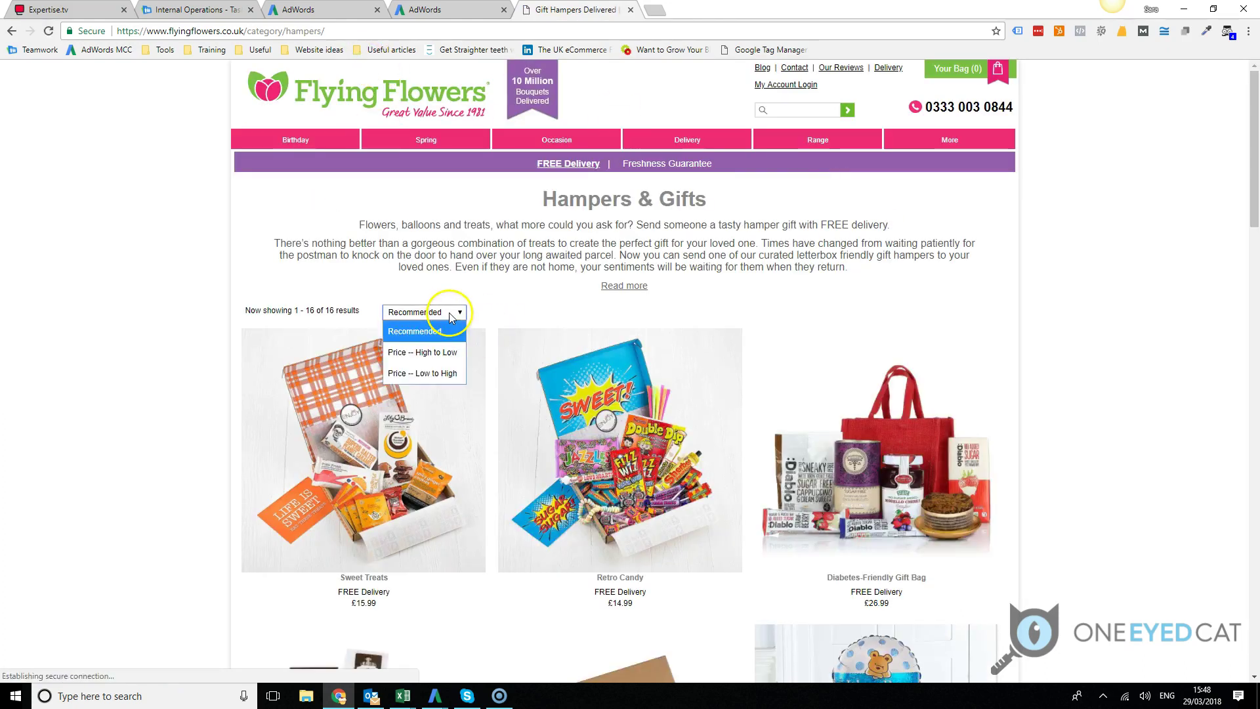
click(435, 373)
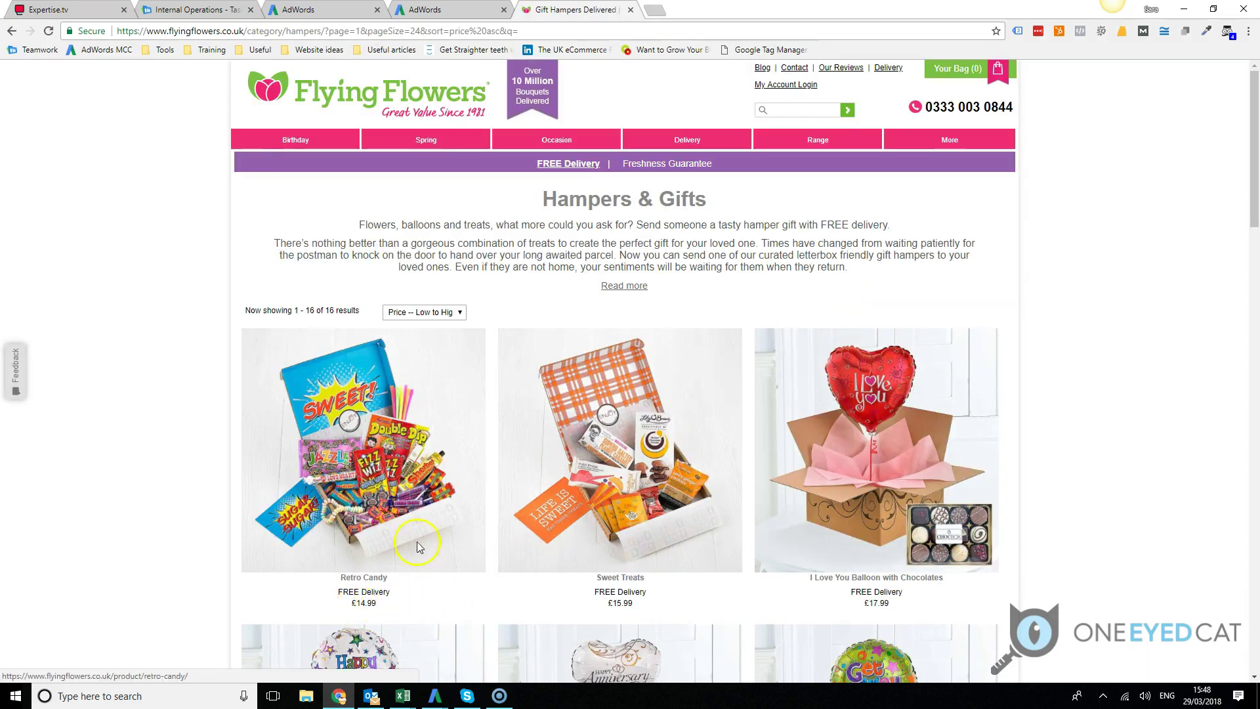
click(265, 33)
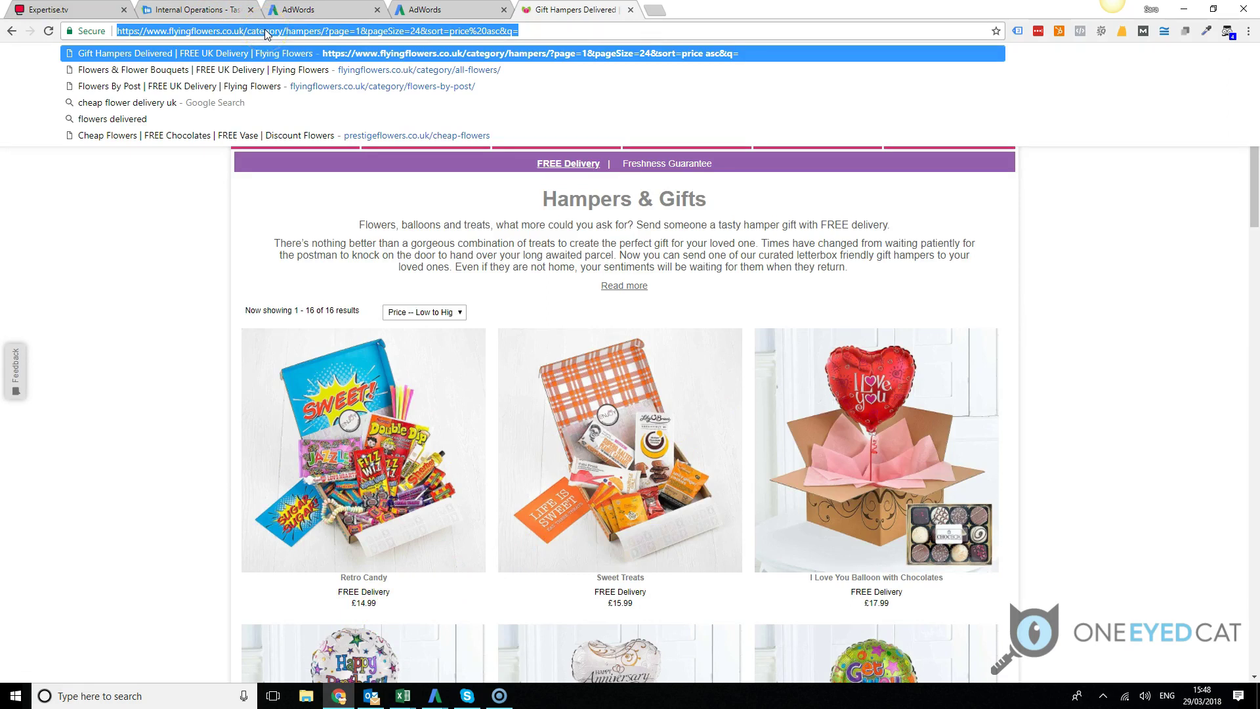
- Back in AdWords, give the first price extension item the header "Hampers & Gifts" and a price of £14.99
click(438, 11)
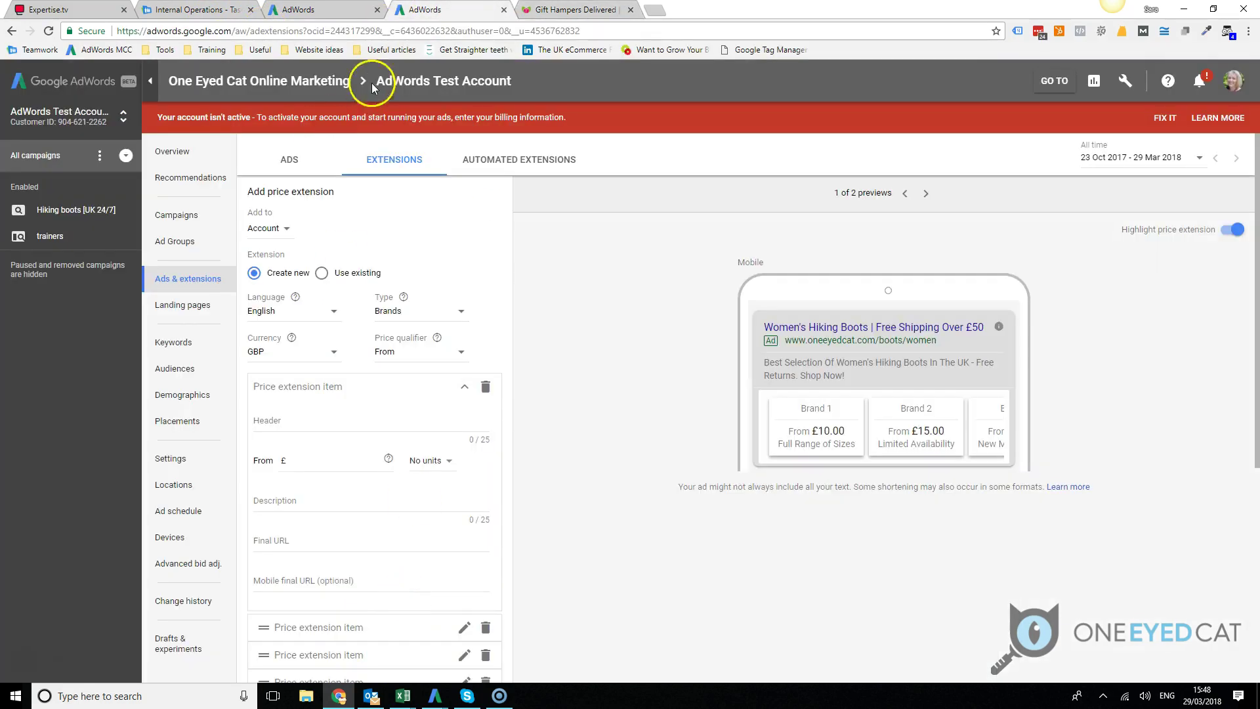
click(289, 418)
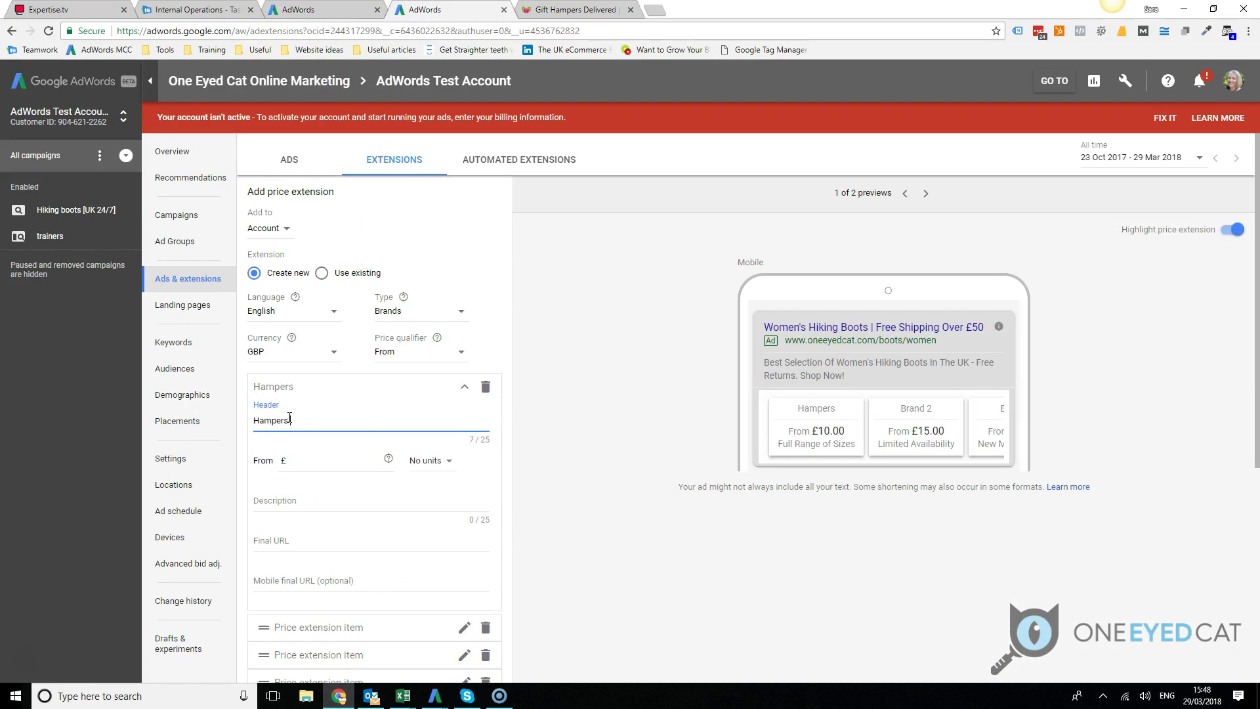
click(319, 462)
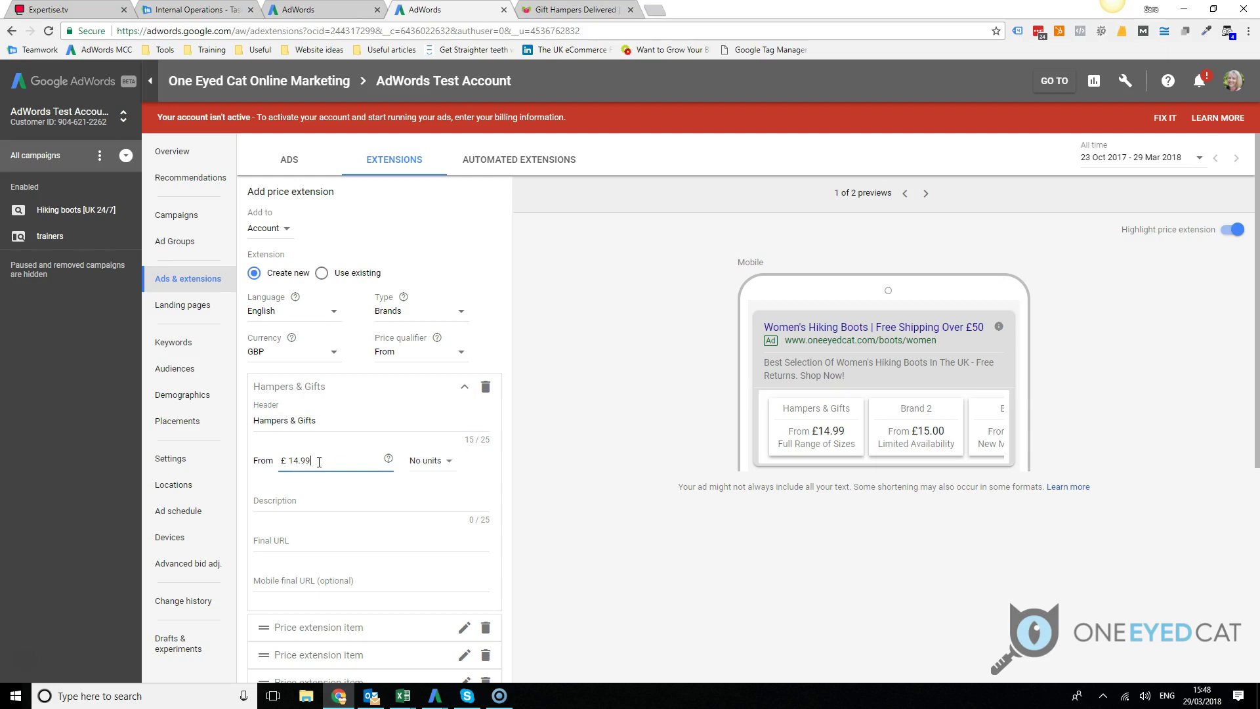
- Paste the copied Flying Flowers hampers page address as the final URL of the Hampers & Gifts item
click(308, 539)
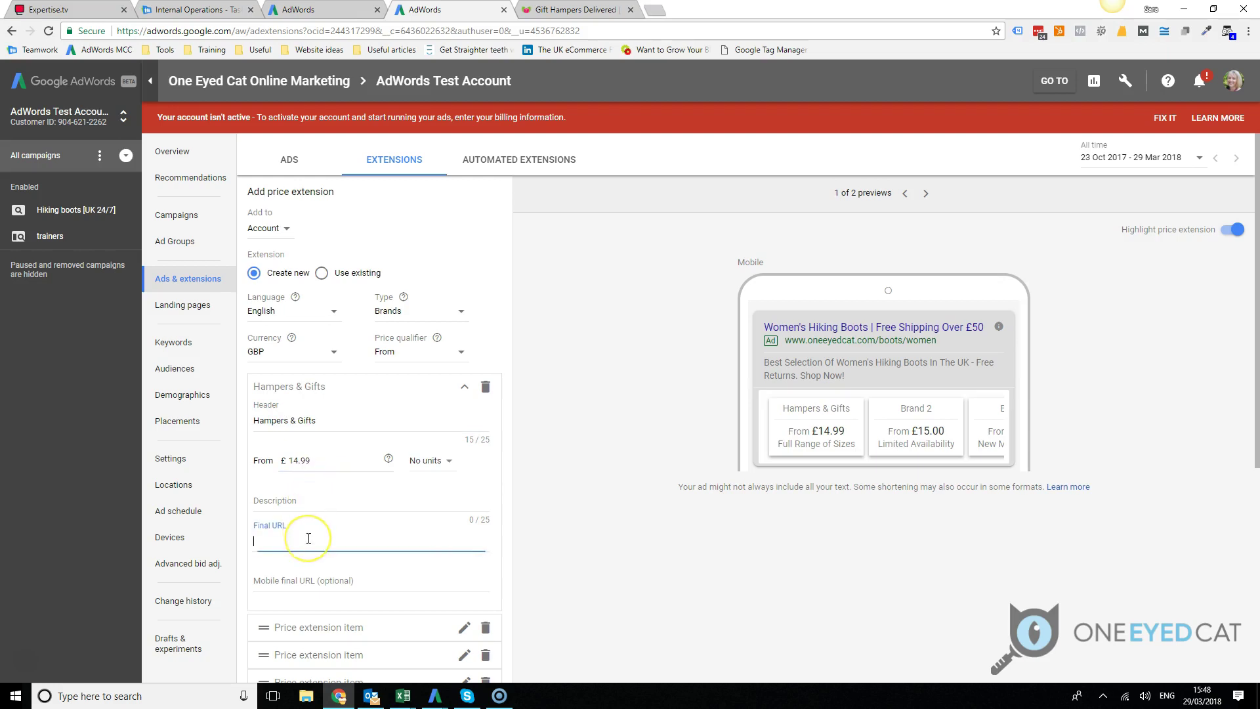
key(ctrl+v)
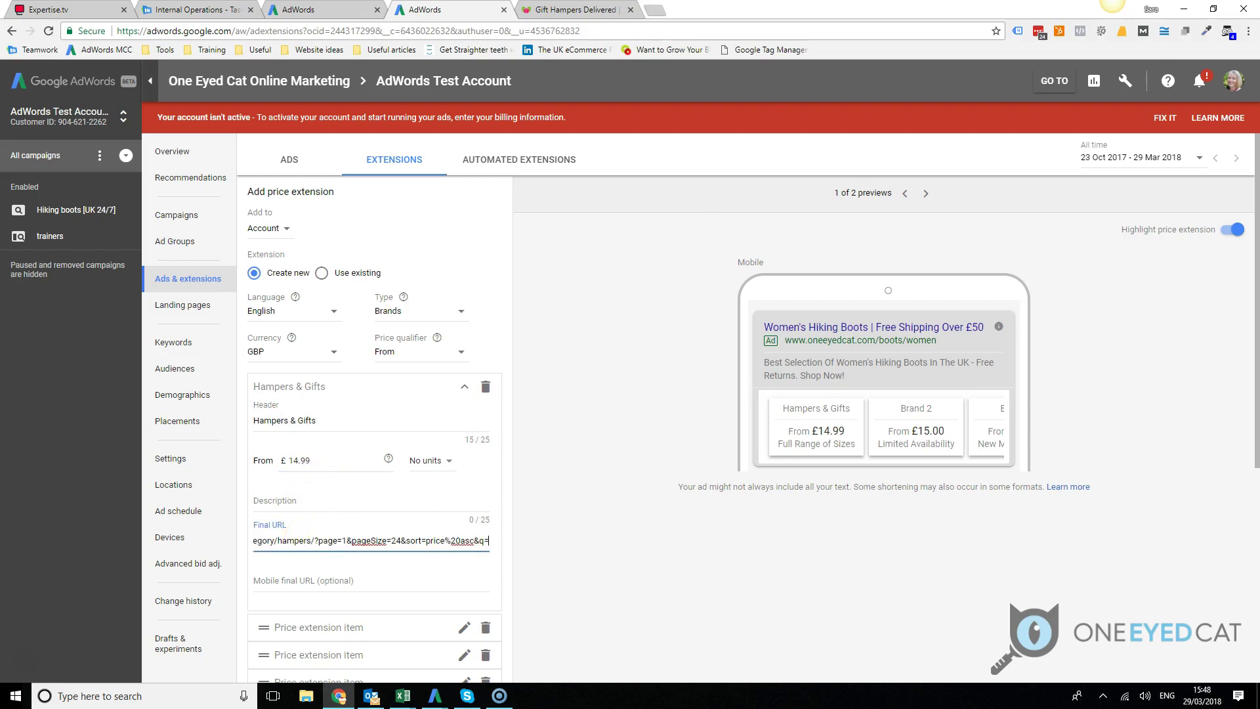
click(584, 13)
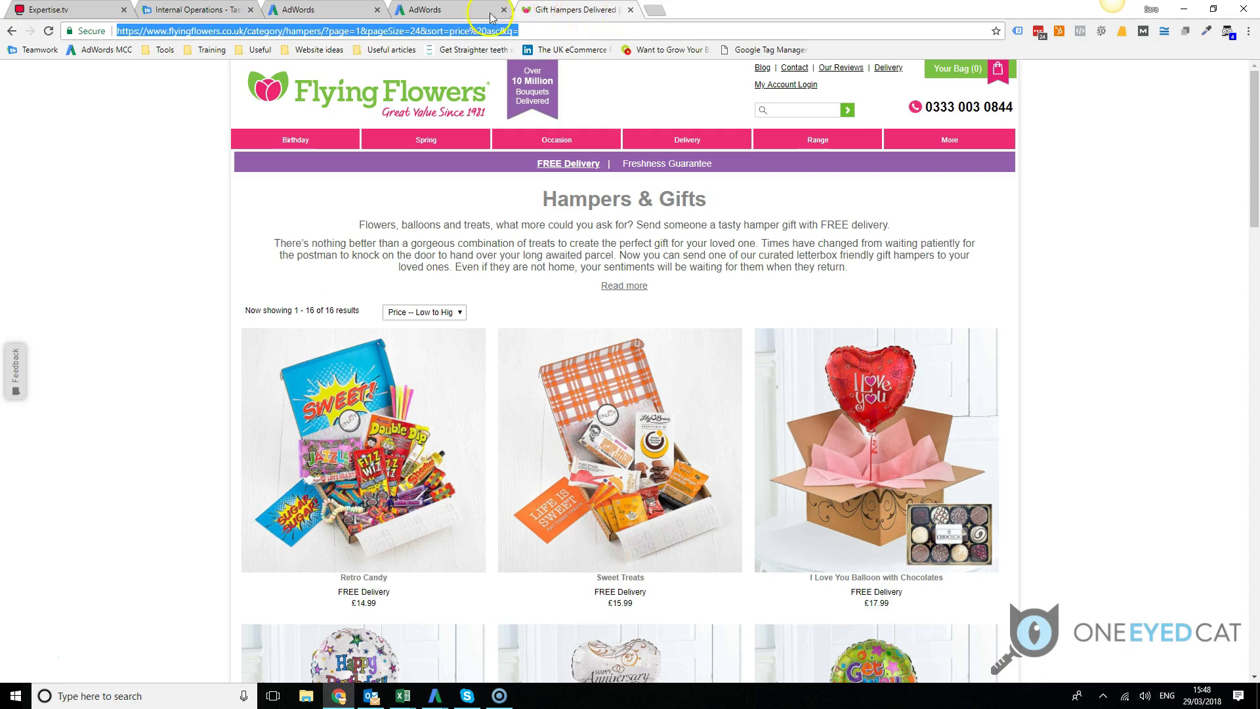
click(420, 14)
- Look over the hampers range on the Flying Flowers site and give the Hampers & Gifts item the description "Sweets, balloons & gifts"
click(271, 497)
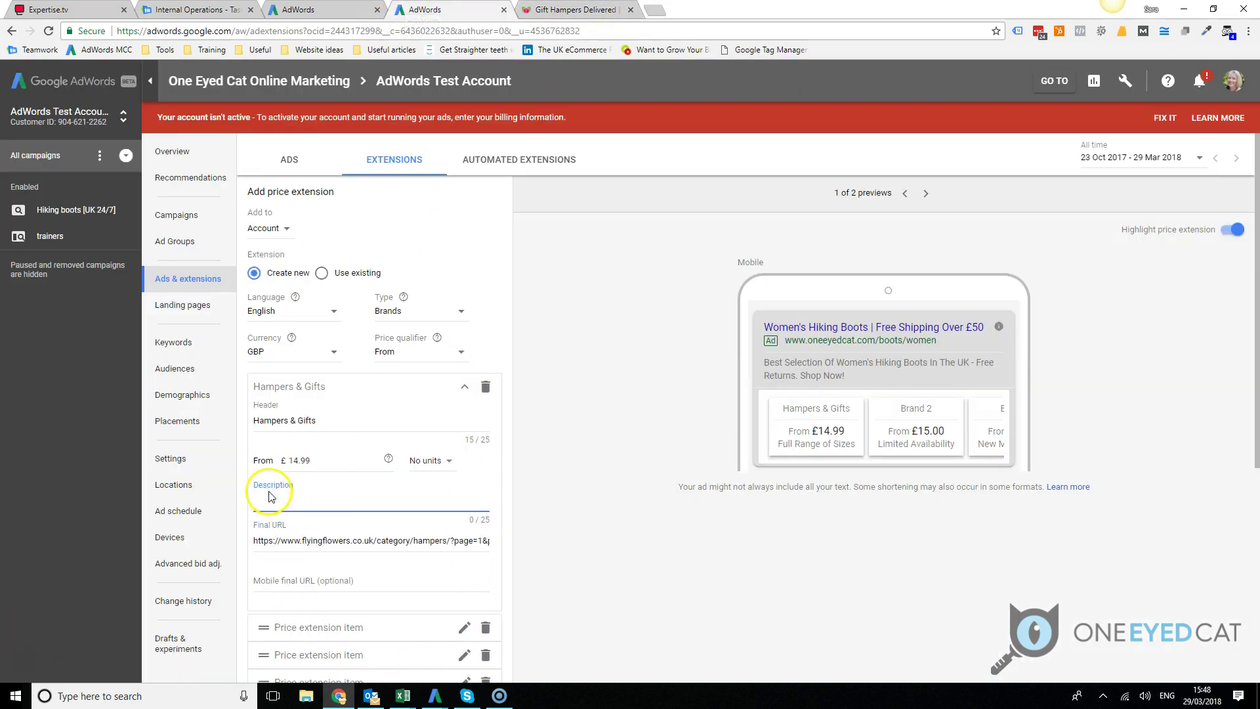
click(563, 8)
scroll(787, 518, down, 4)
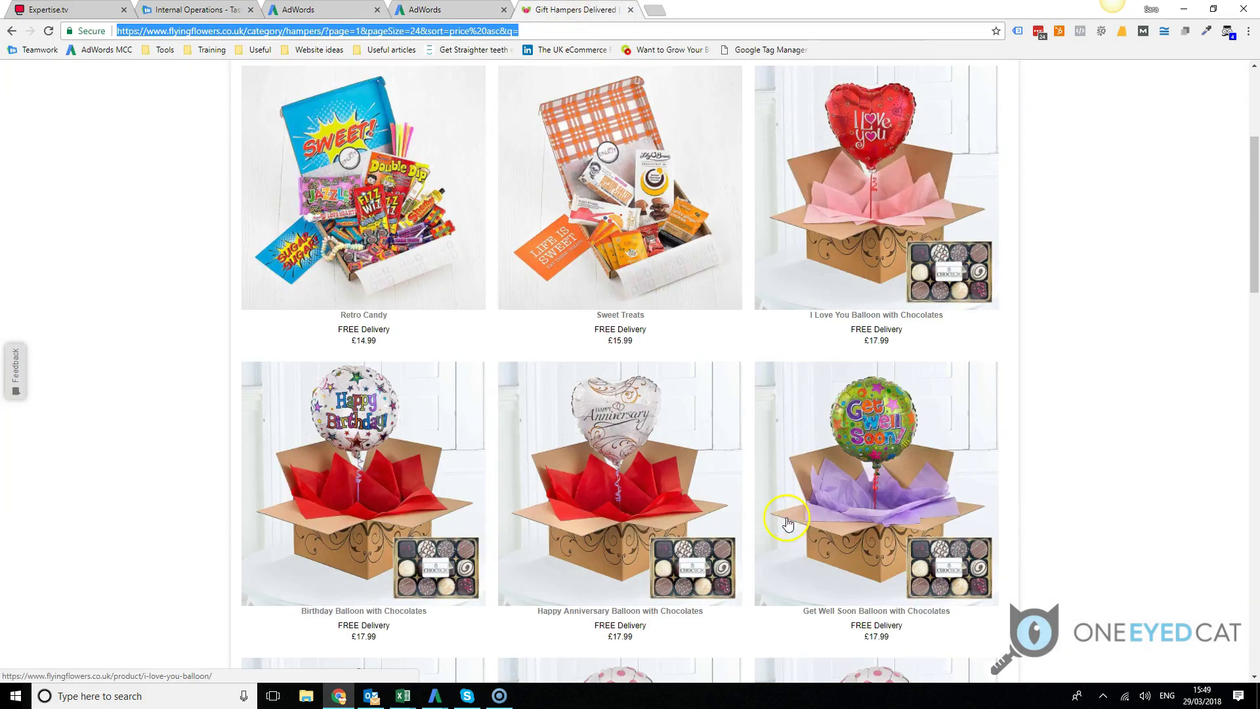
scroll(787, 523, down, 7)
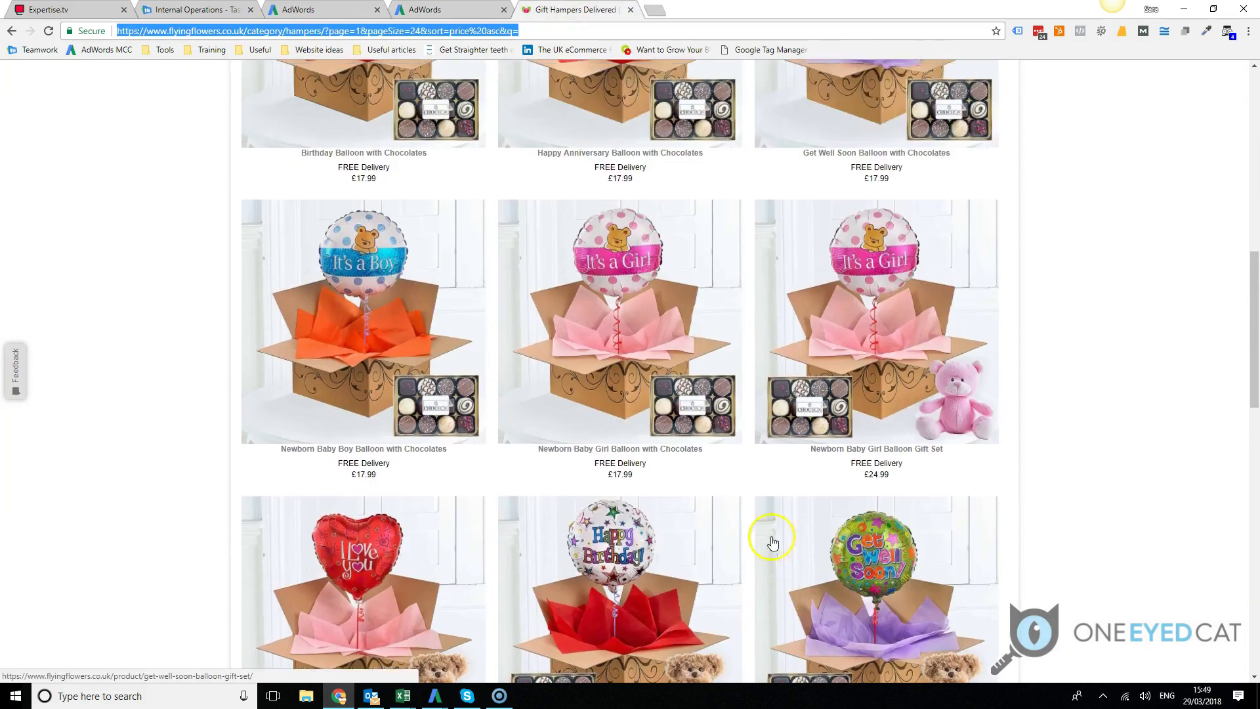
scroll(775, 577, up, 11)
click(440, 9)
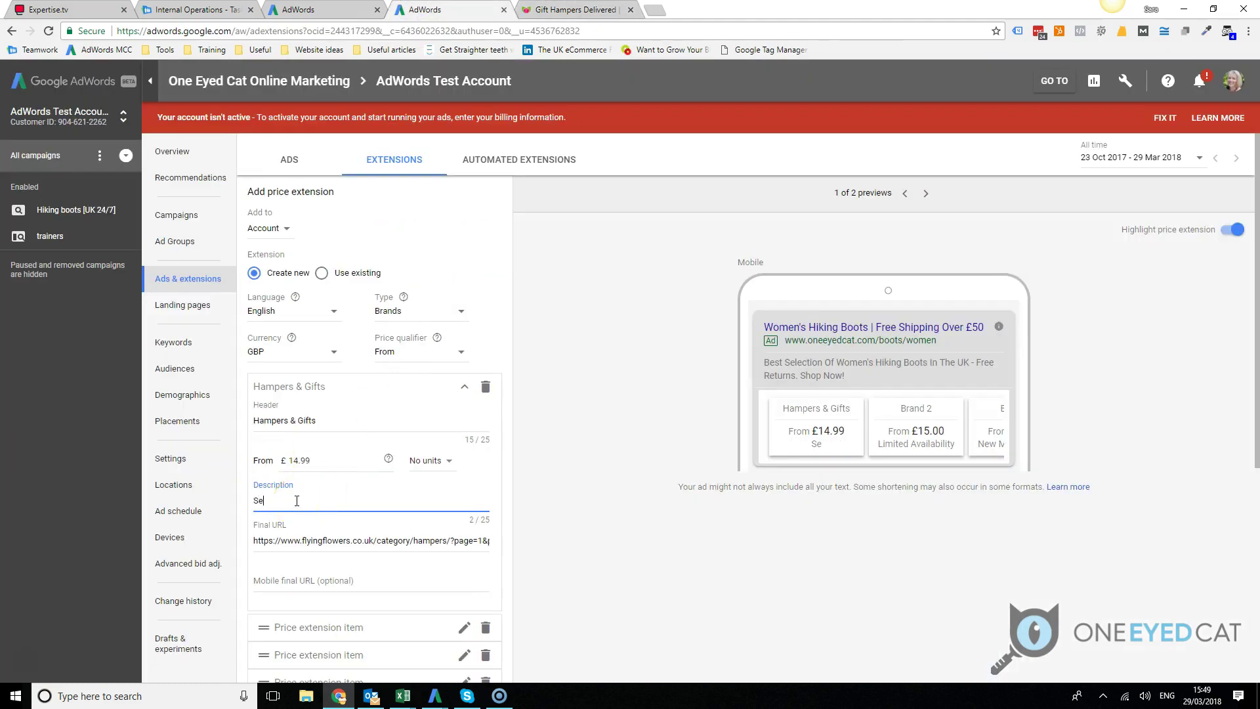
text(ts)
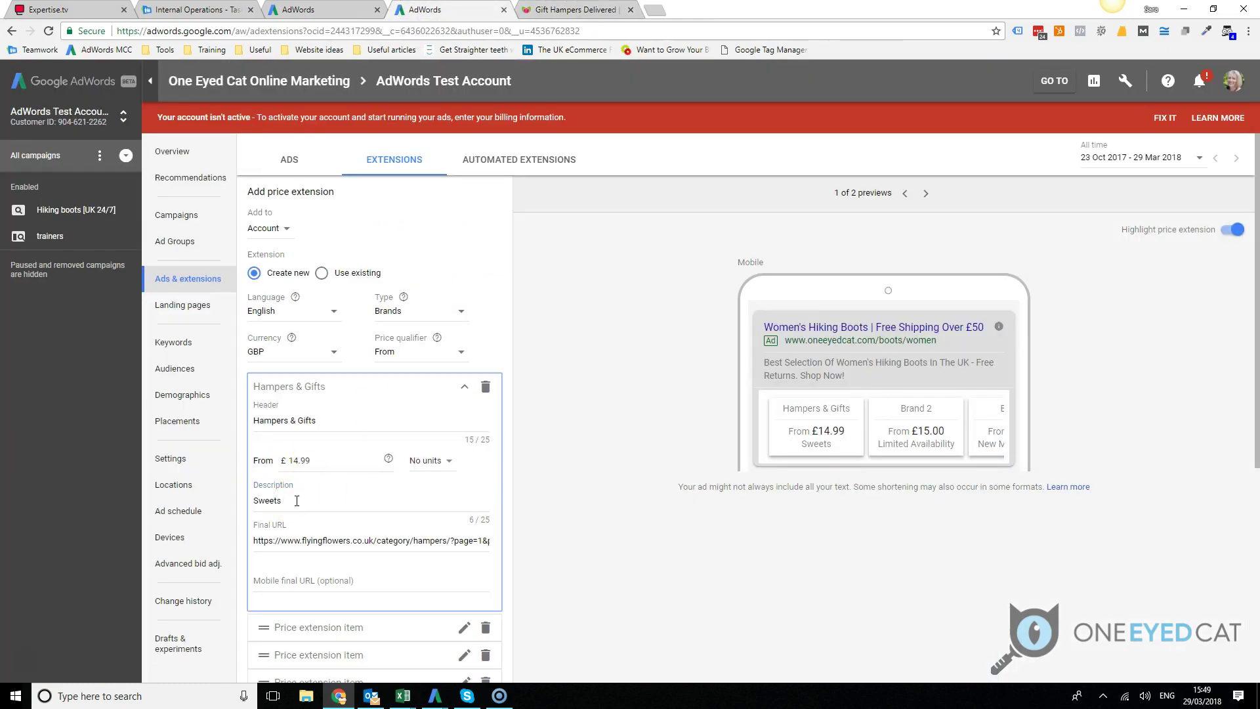
click(296, 502)
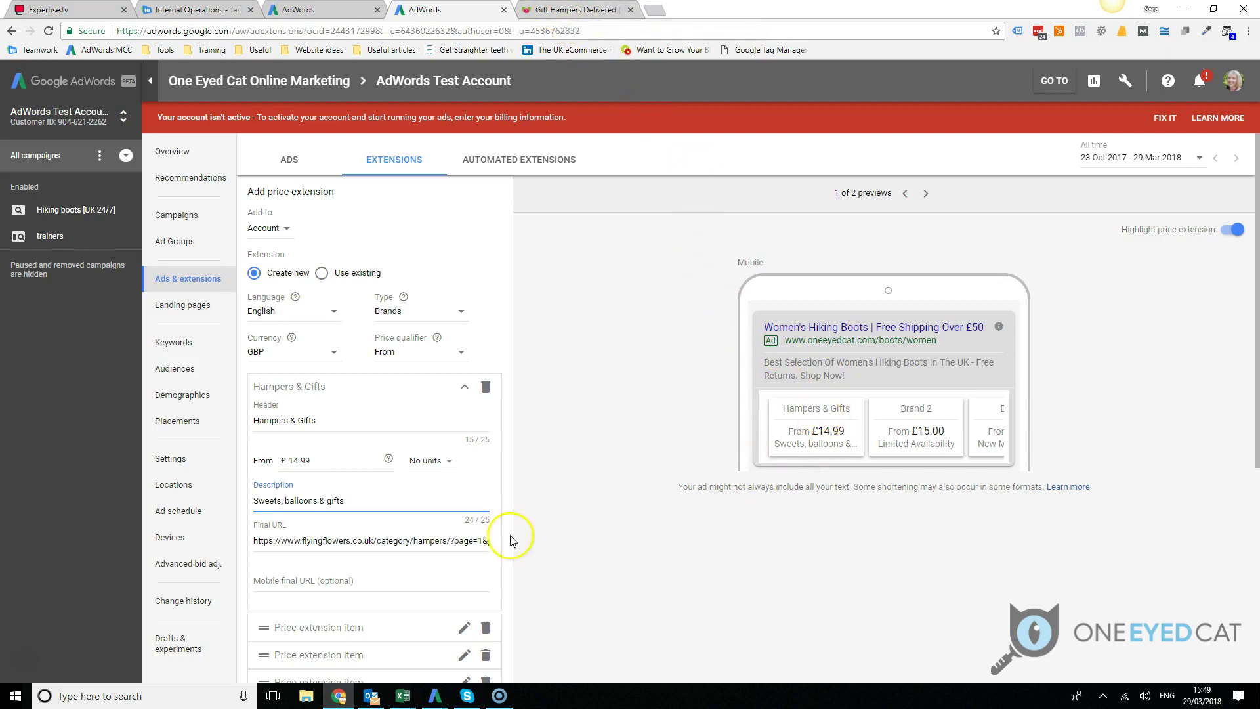
- Open the second price extension item for editing
scroll(425, 512, down, 2)
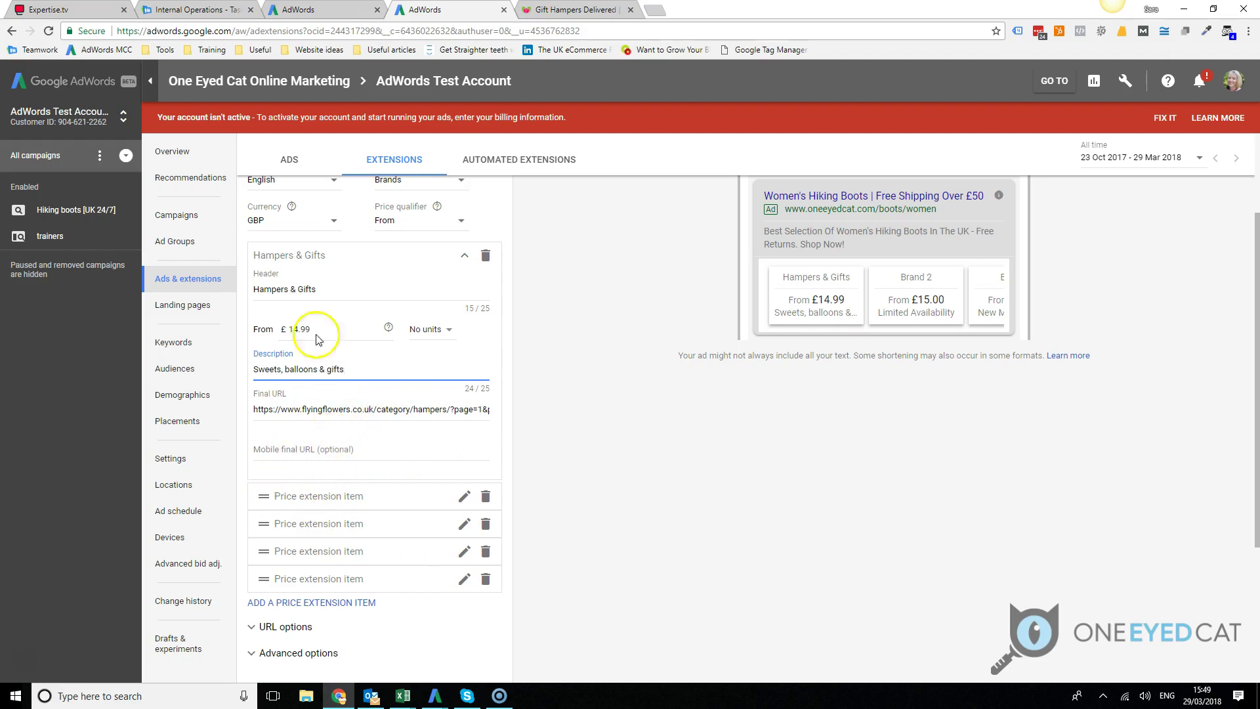
click(266, 501)
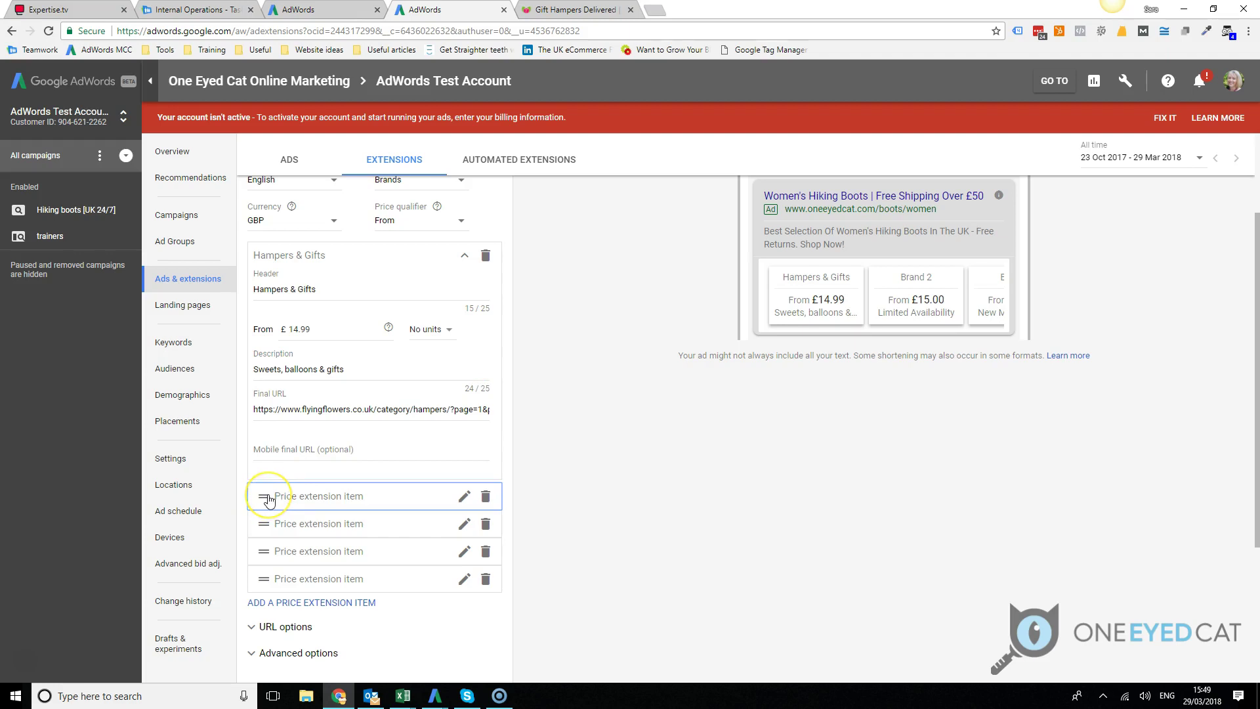
click(464, 496)
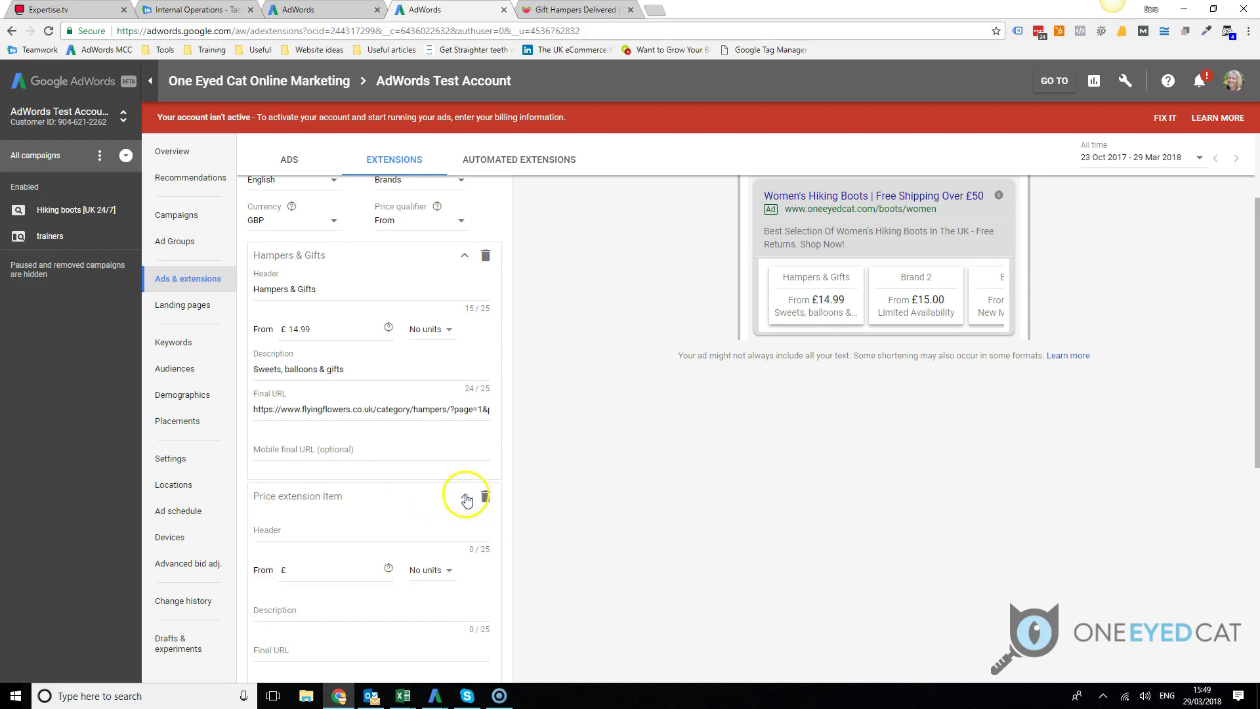
- Switch to the Flying Flowers site, go to the Luxury Flowers category and copy the page's web address
click(600, 9)
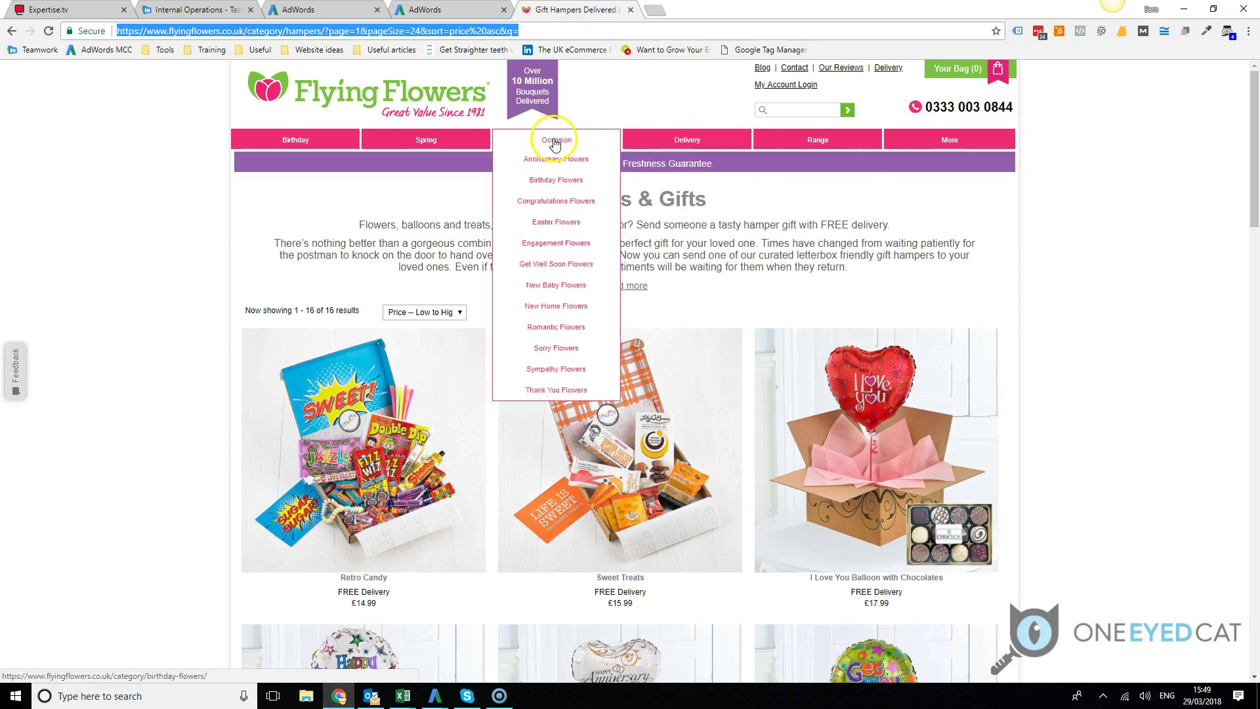
mouse_move(436, 153)
mouse_move(298, 151)
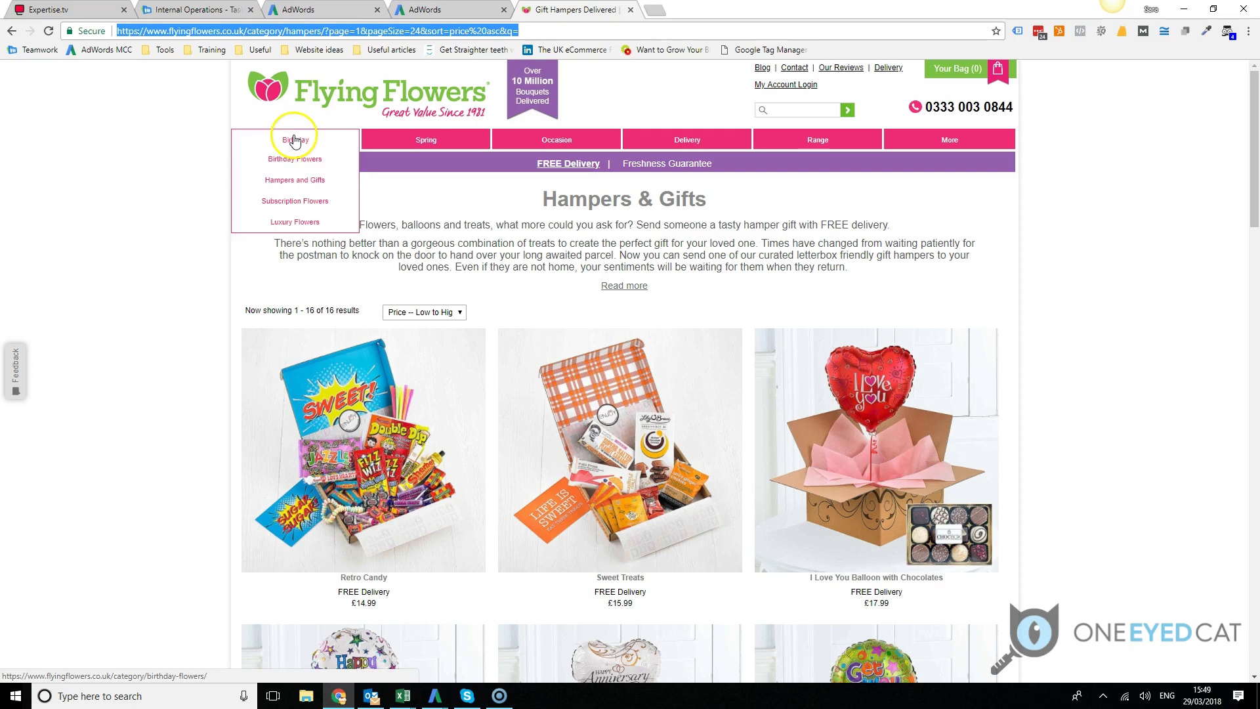
click(295, 222)
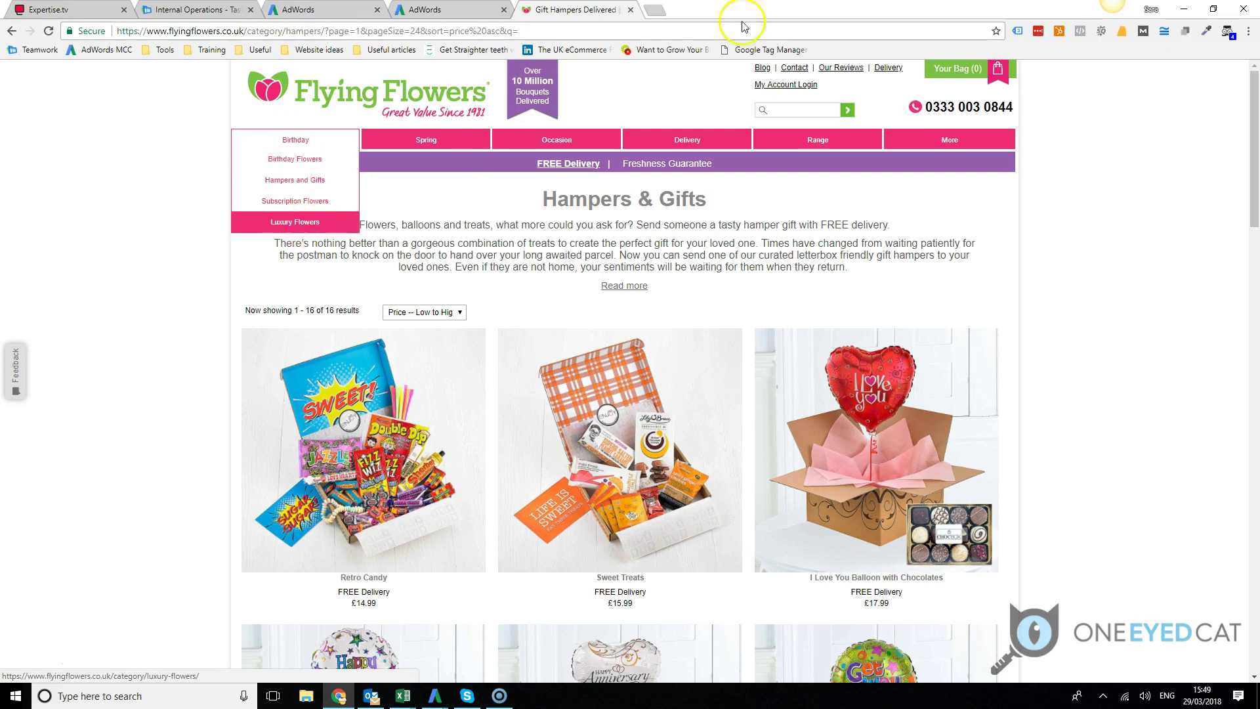
click(345, 31)
key(ctrl+c)
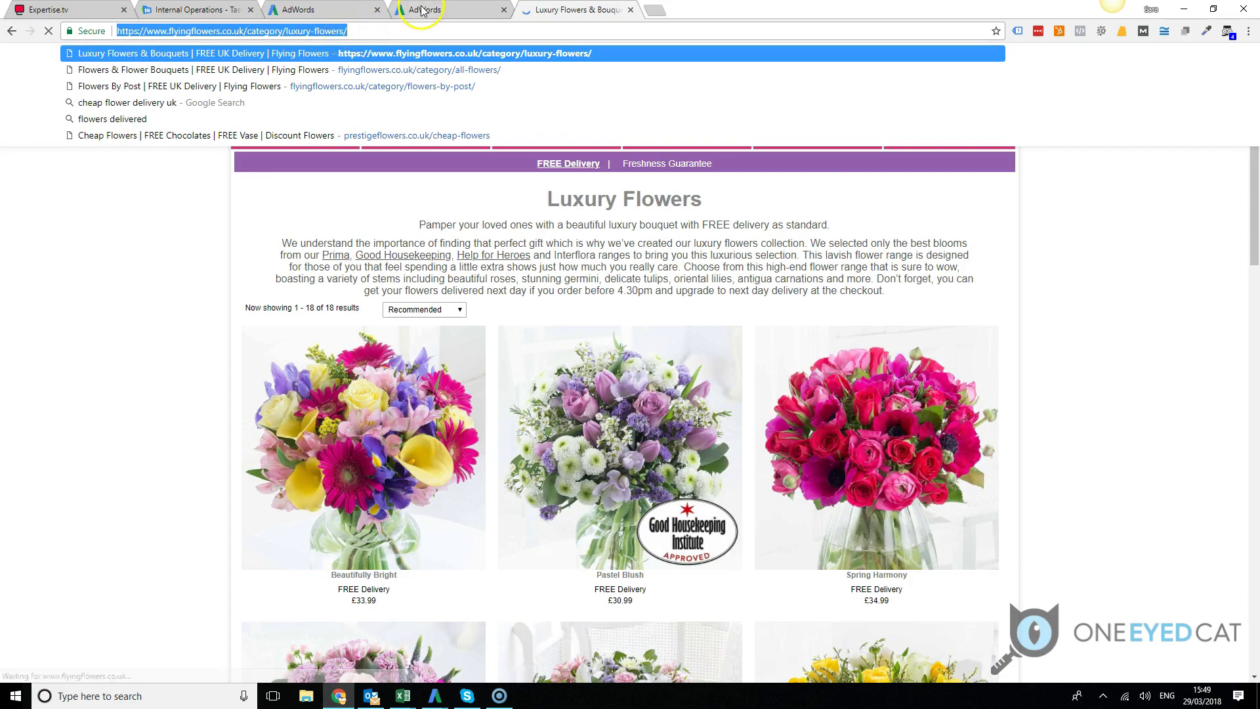
- Give the second item in AdWords the header "Luxury Flowers", and sort the site's luxury flowers by price from low to high
click(422, 10)
click(321, 530)
text(Luxury Flowers)
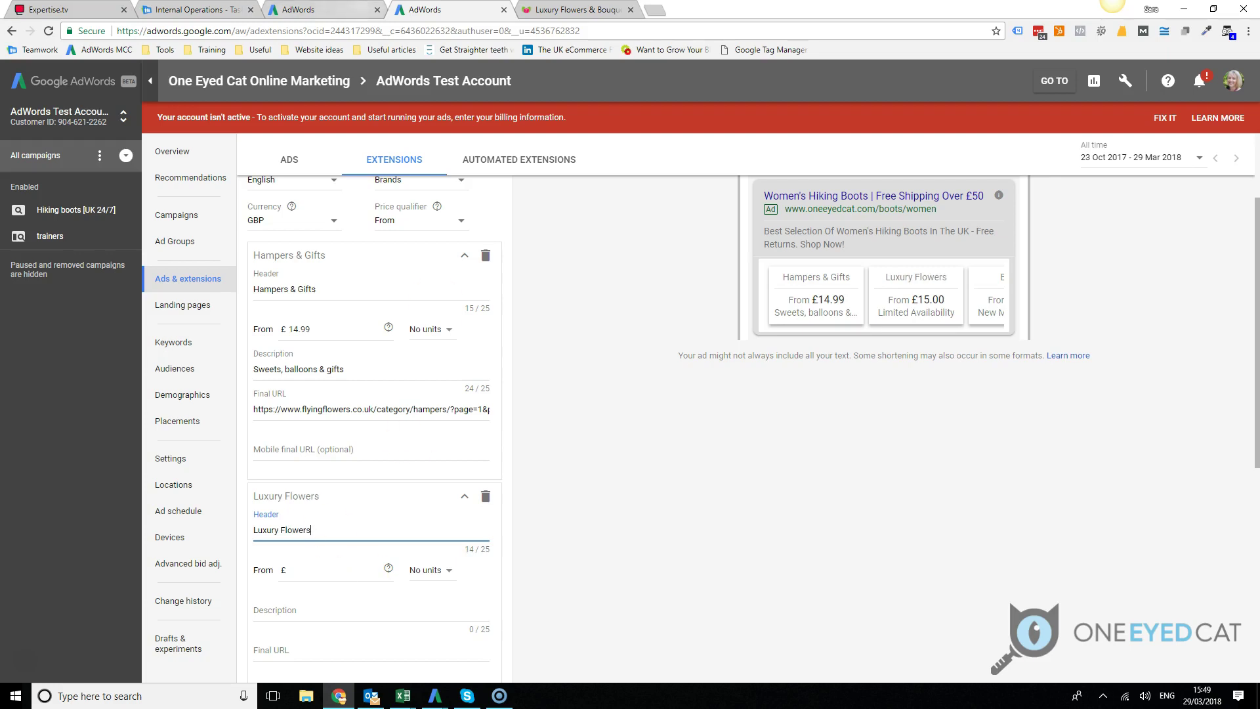
click(603, 10)
click(424, 309)
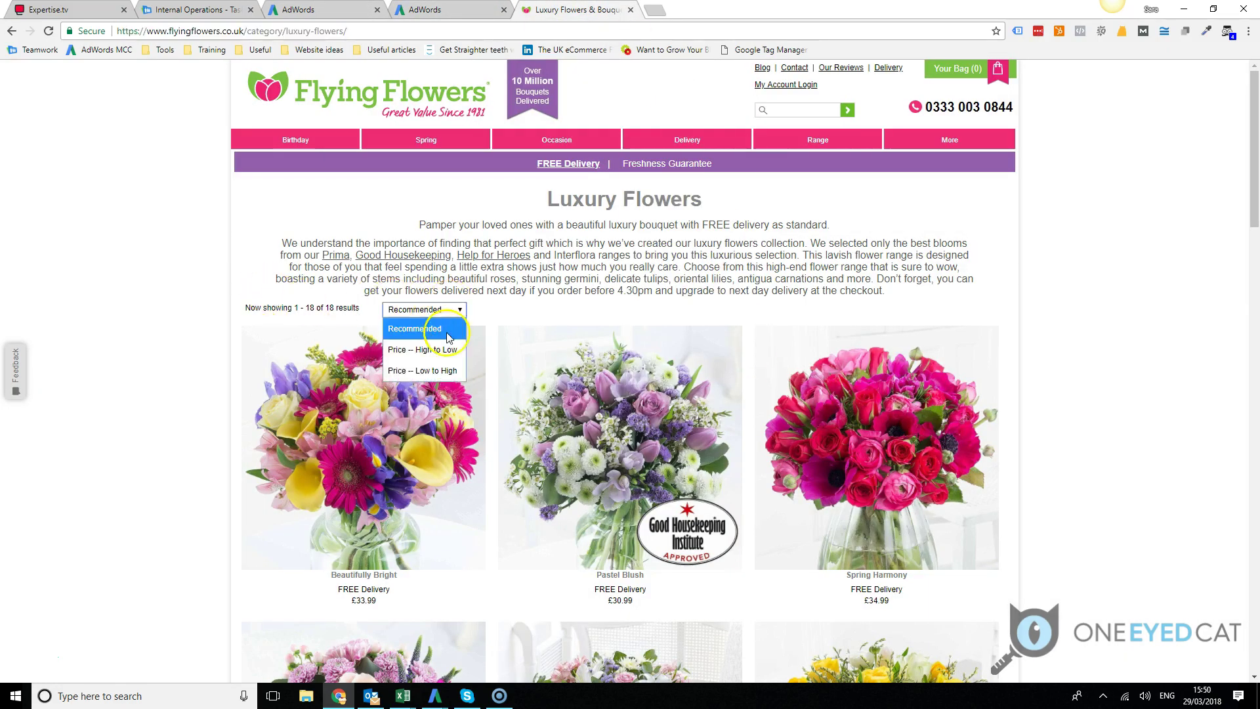
click(440, 373)
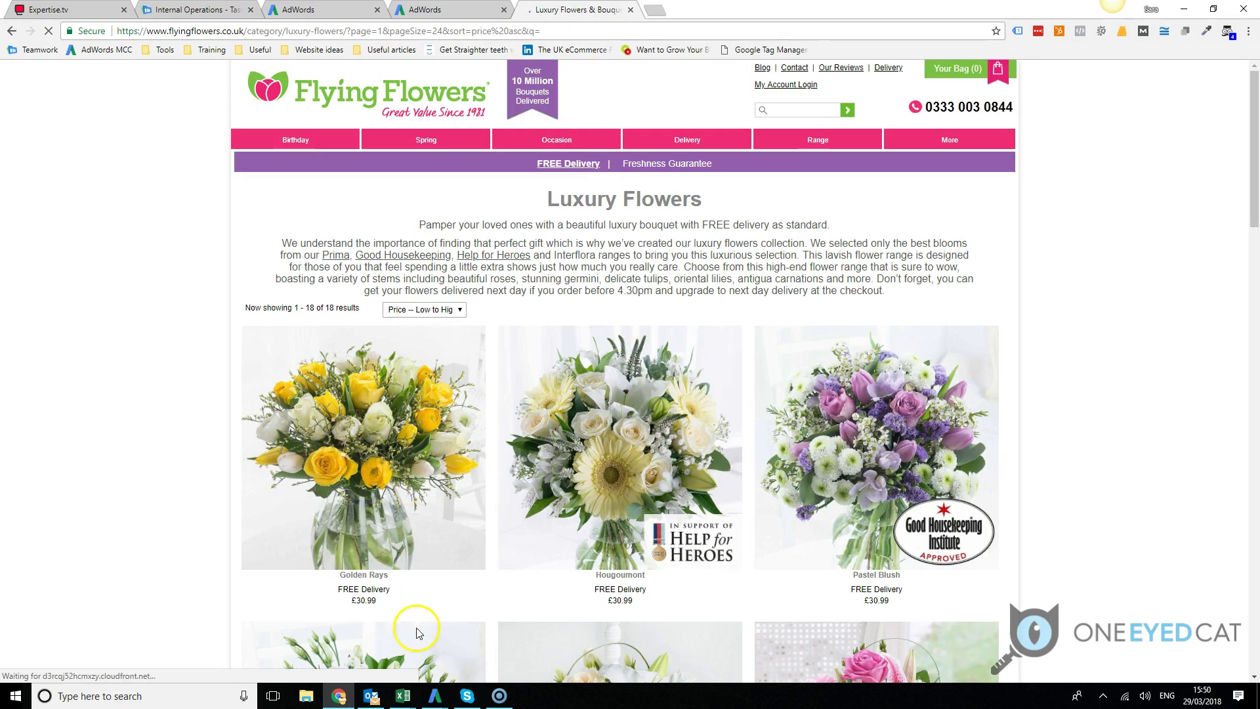
- Back in AdWords, set the Luxury Flowers item to £30.99 with the description "Supreme Floral Creations" and the copied address as final URL
click(427, 10)
click(300, 580)
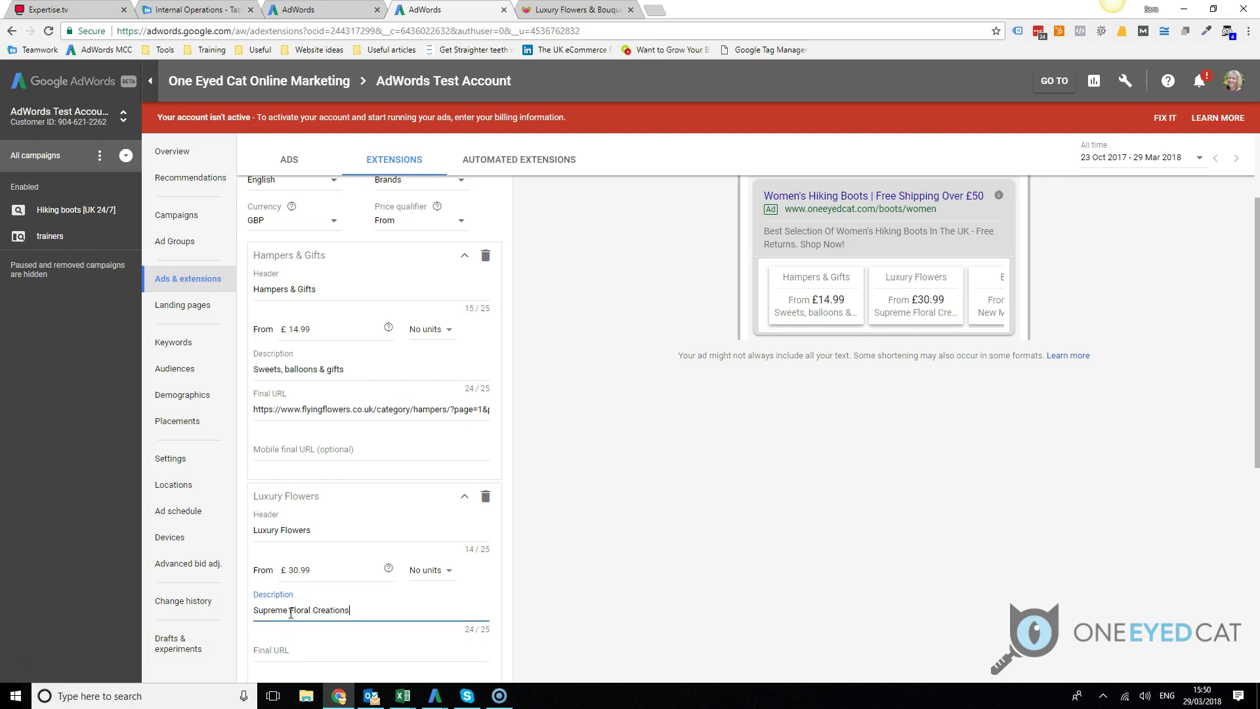
click(291, 650)
key(ctrl+v)
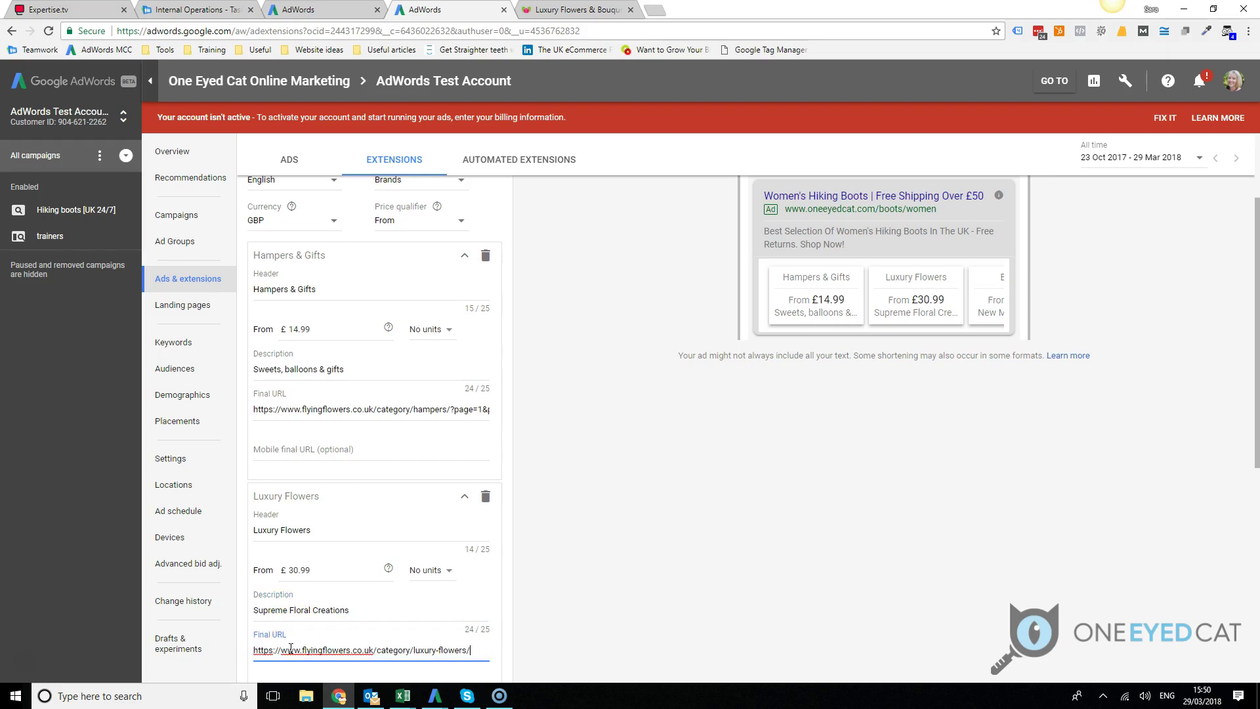
- Open the third price extension item, and copy the web address of the Flying Flowers Sympathy Flowers category
scroll(520, 551, down, 3)
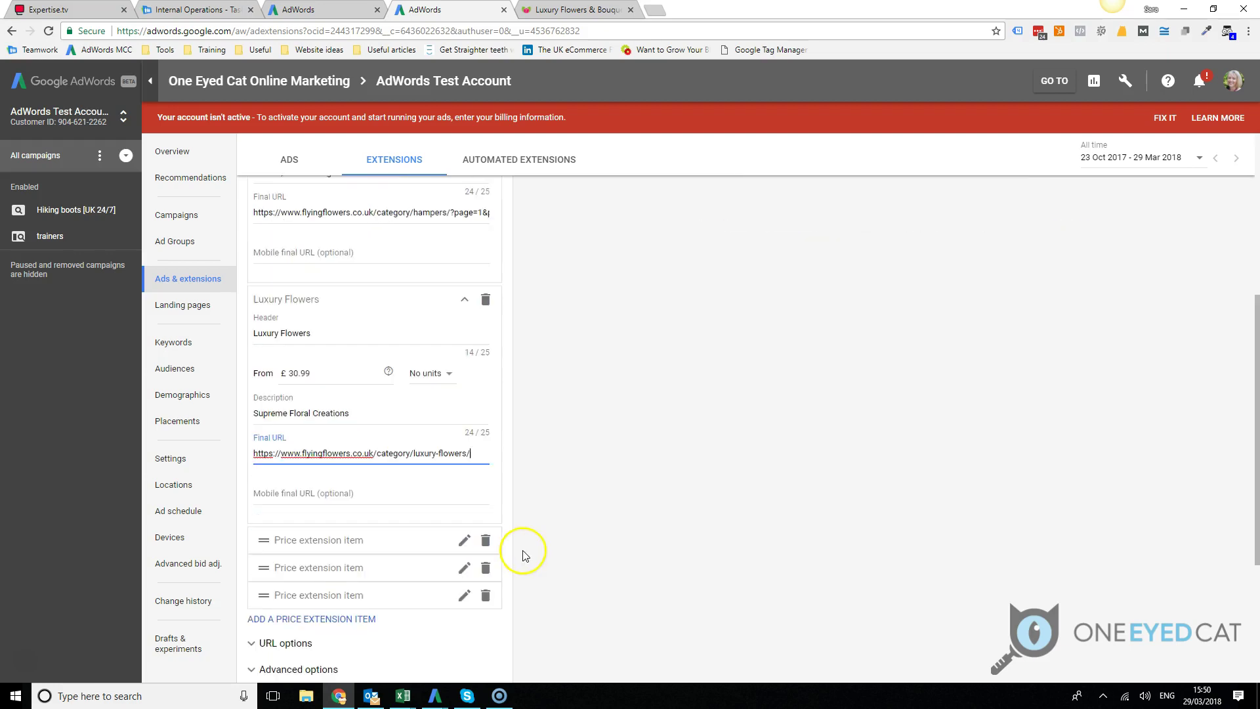
click(463, 540)
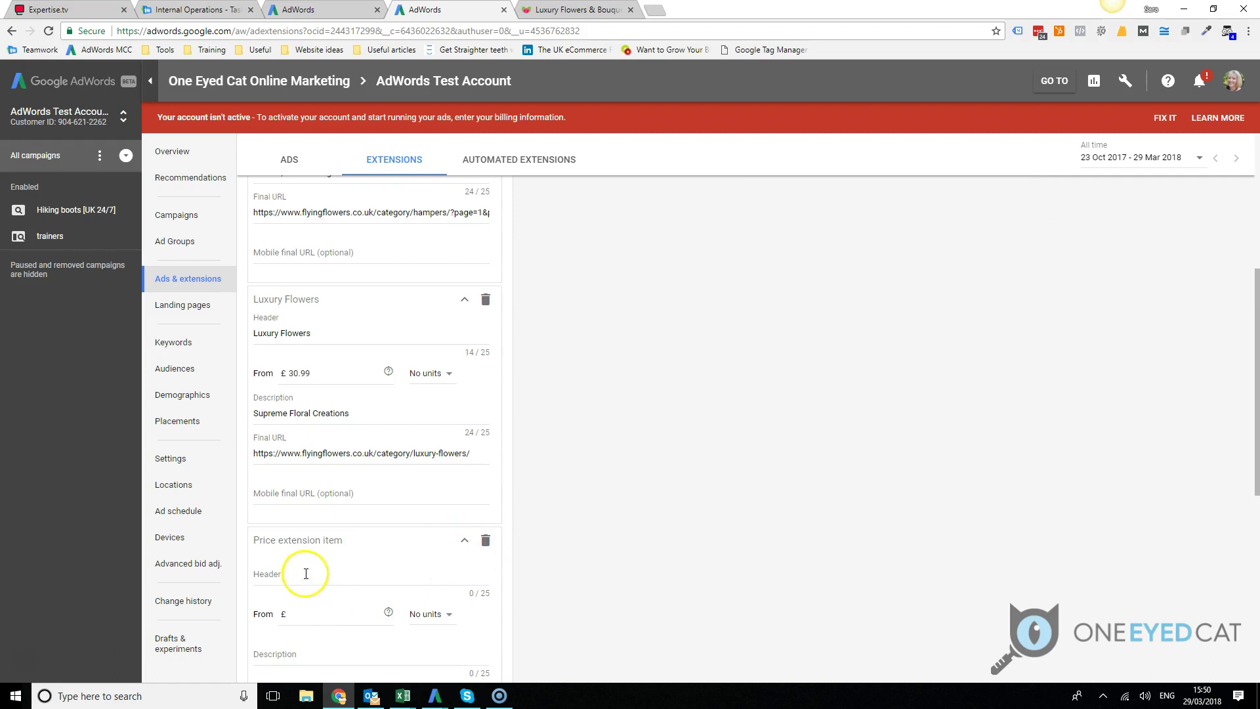
click(577, 9)
mouse_move(521, 138)
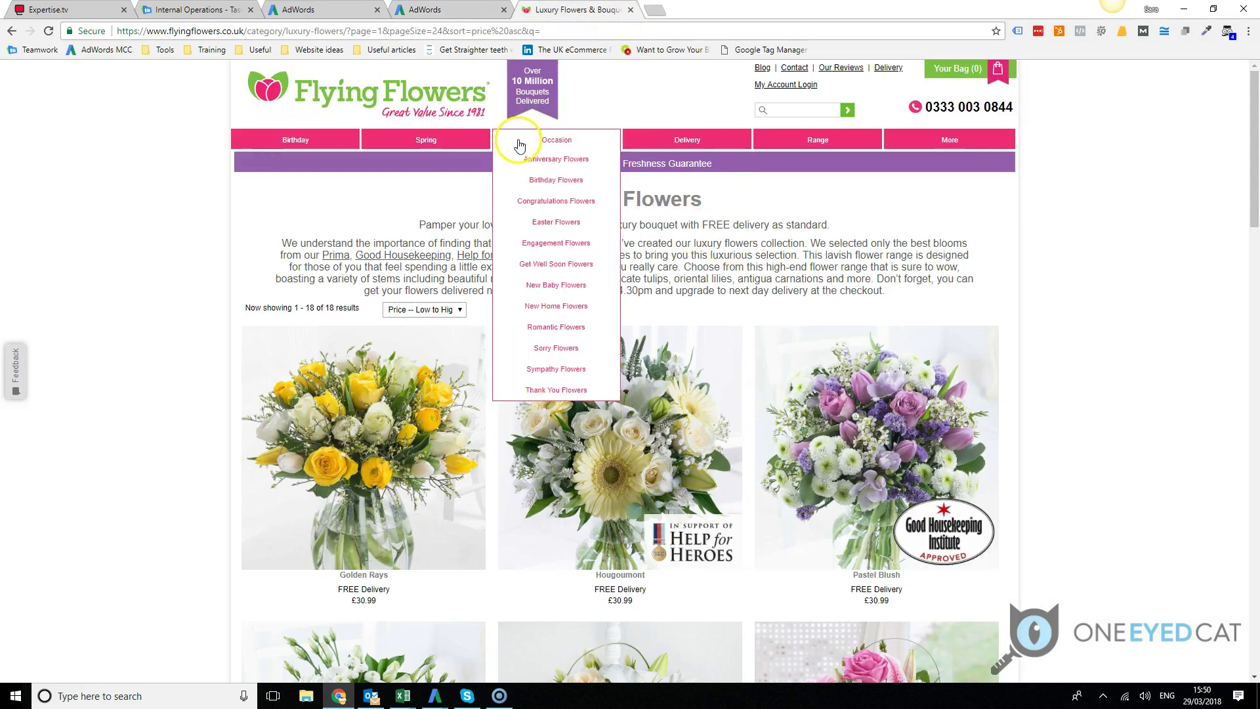
click(555, 369)
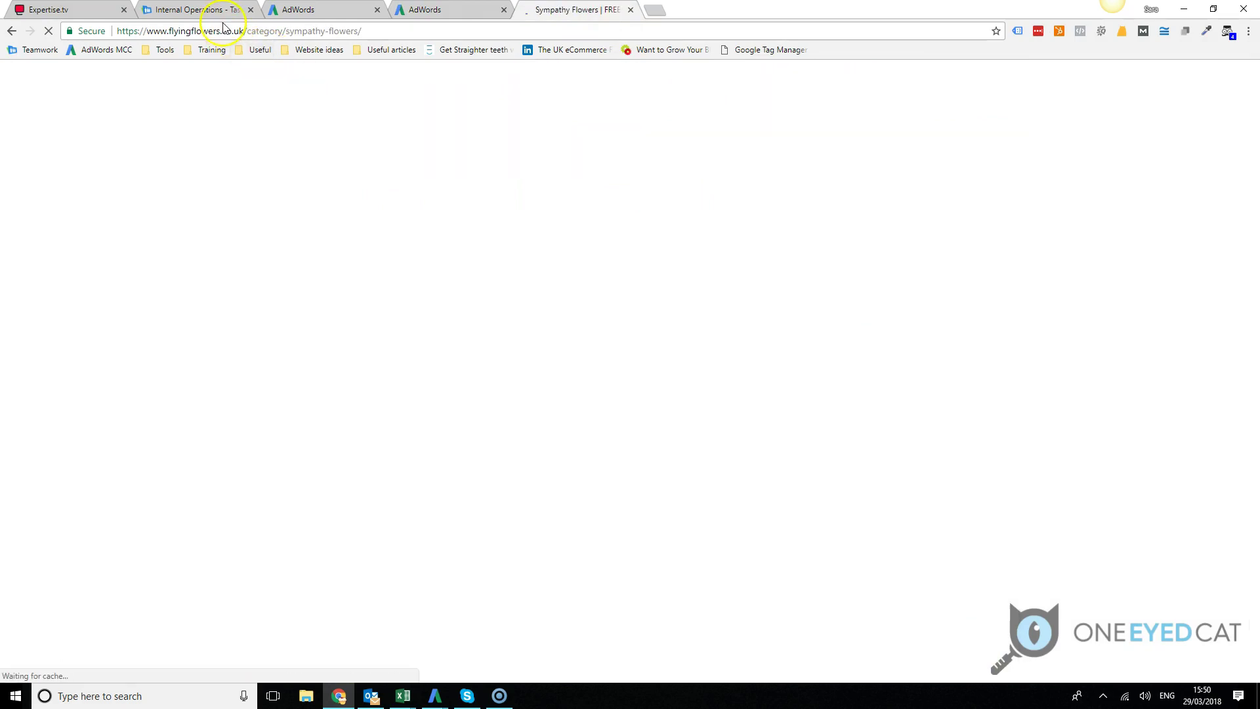
click(220, 30)
key(ctrl+c)
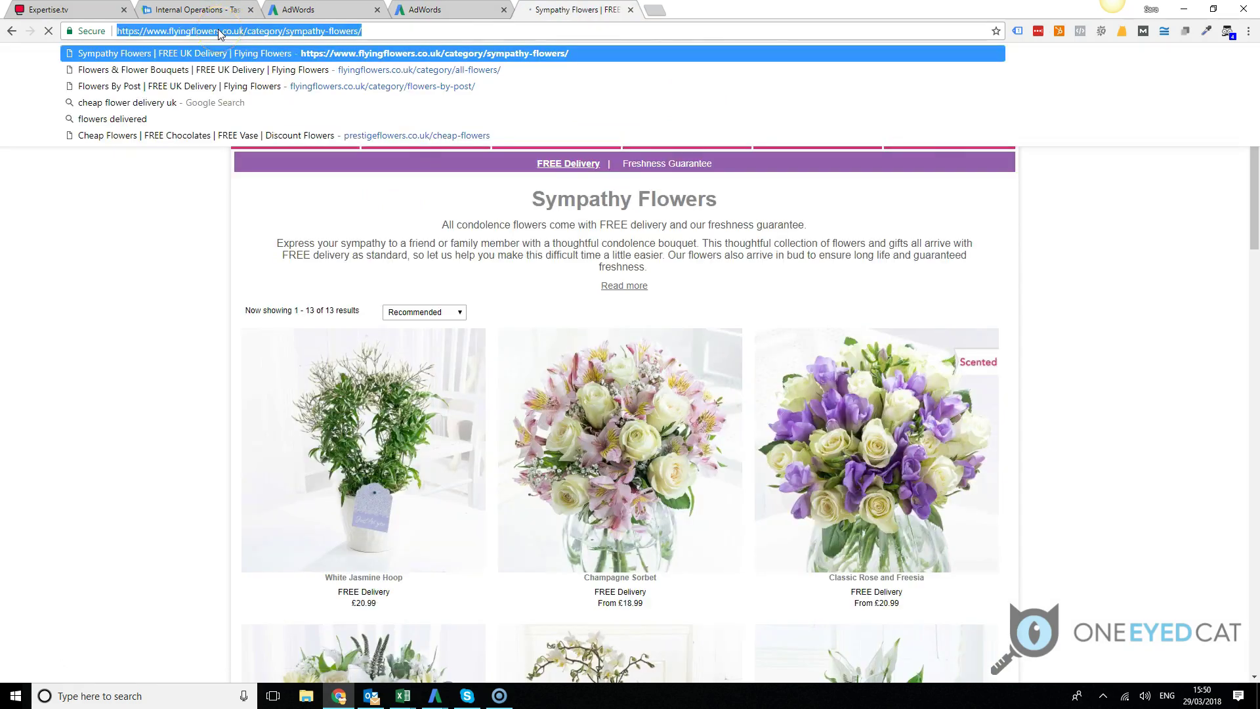
- Give the third item in AdWords the header "Sympathy Flowers", and sort the site's sympathy flowers by price from low to high
click(446, 9)
click(295, 573)
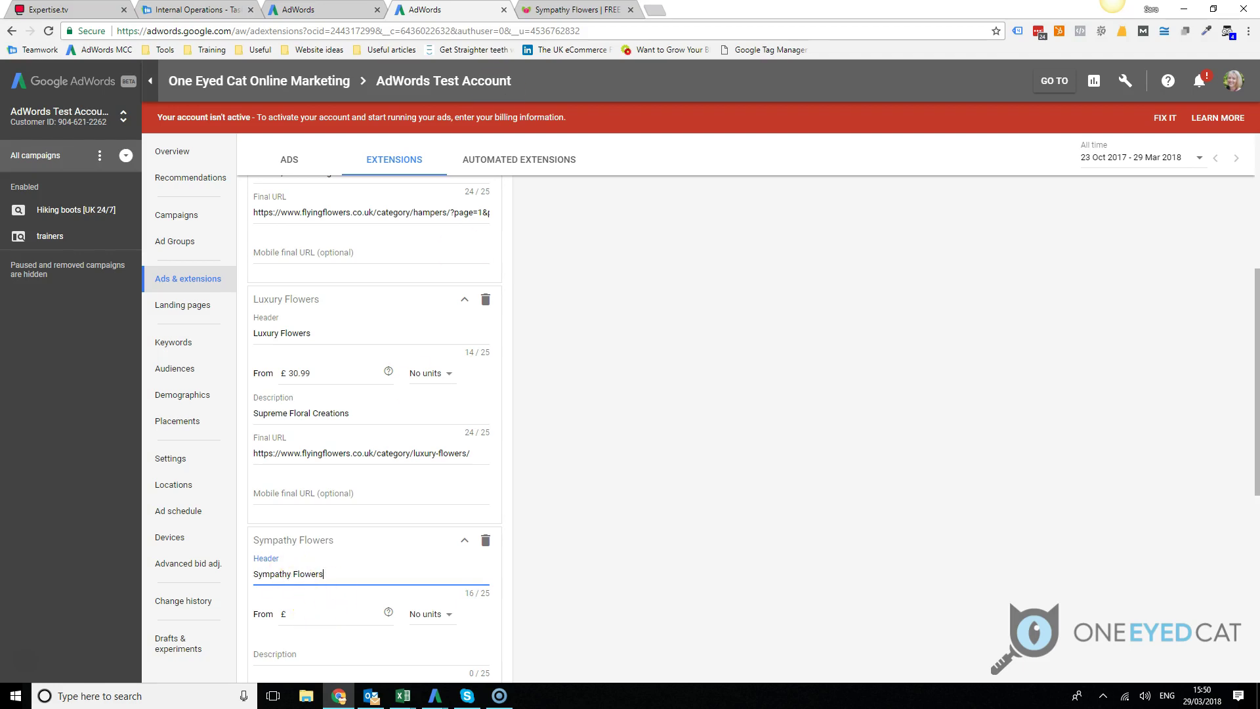
key(ctrl+Tab)
click(452, 312)
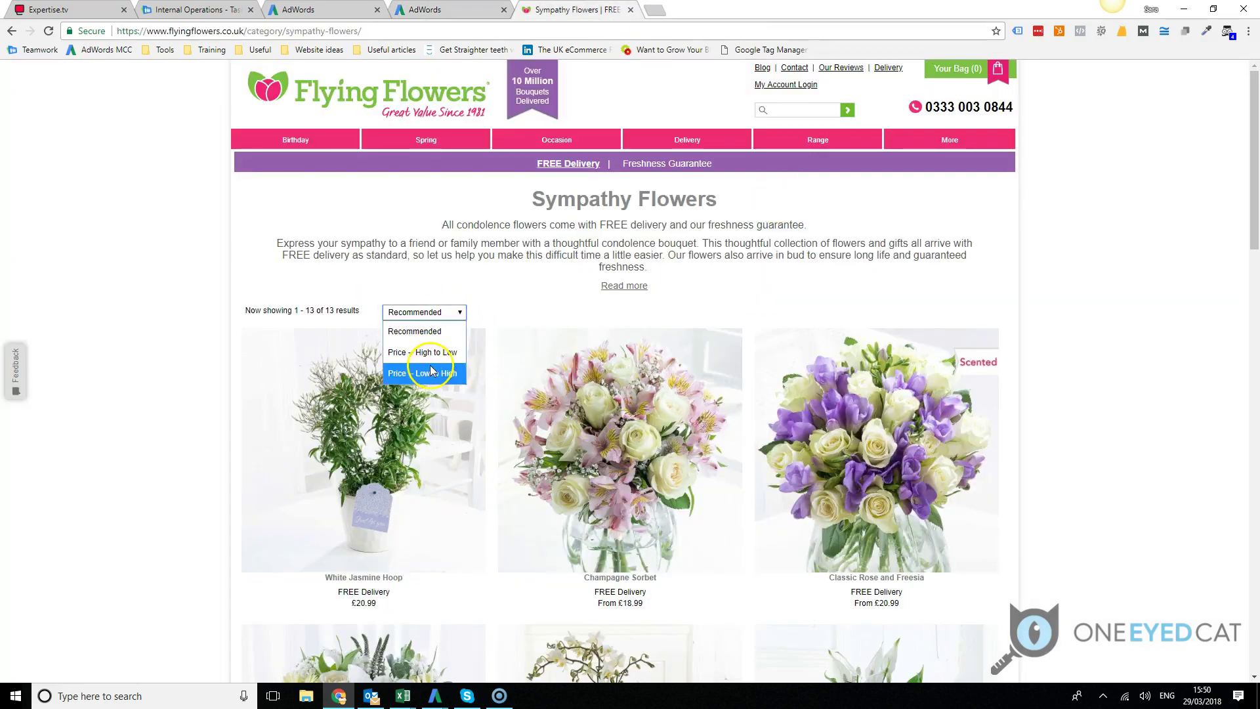
click(431, 374)
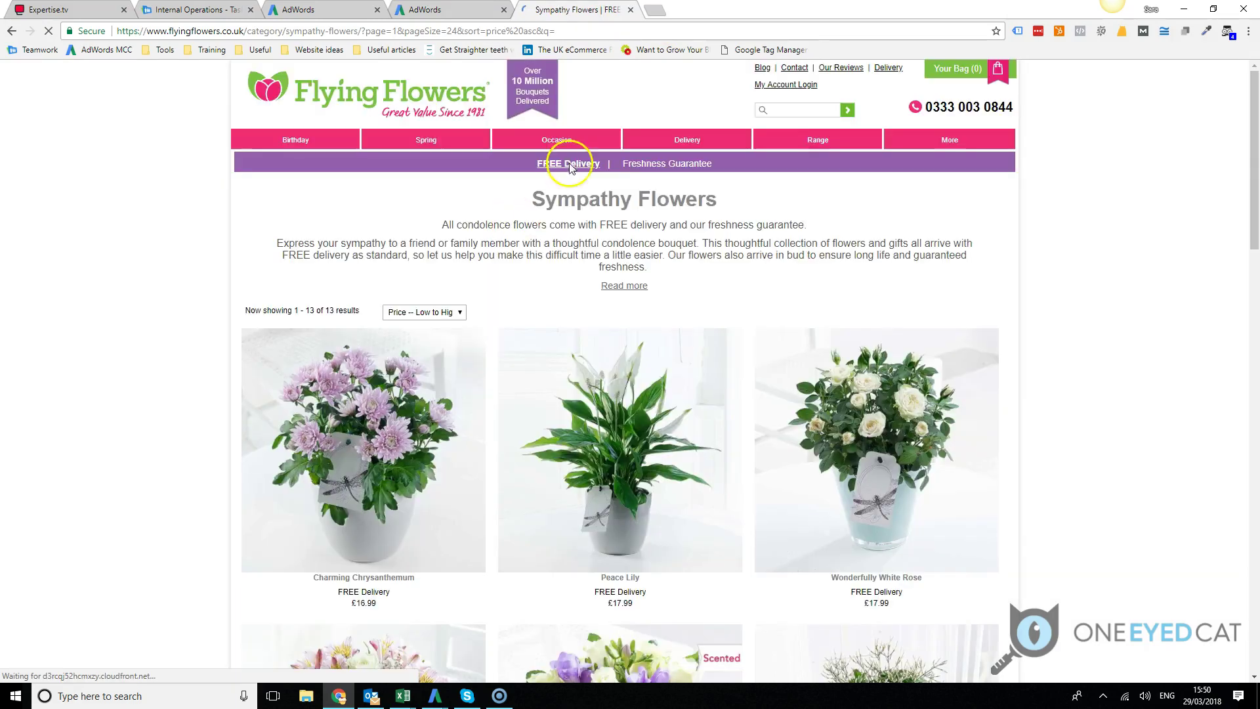
- Back in AdWords, set the Sympathy Flowers item to £16.99 with the description "Show You Care" and the copied address as final URL
key(ctrl+shift+Tab)
click(307, 623)
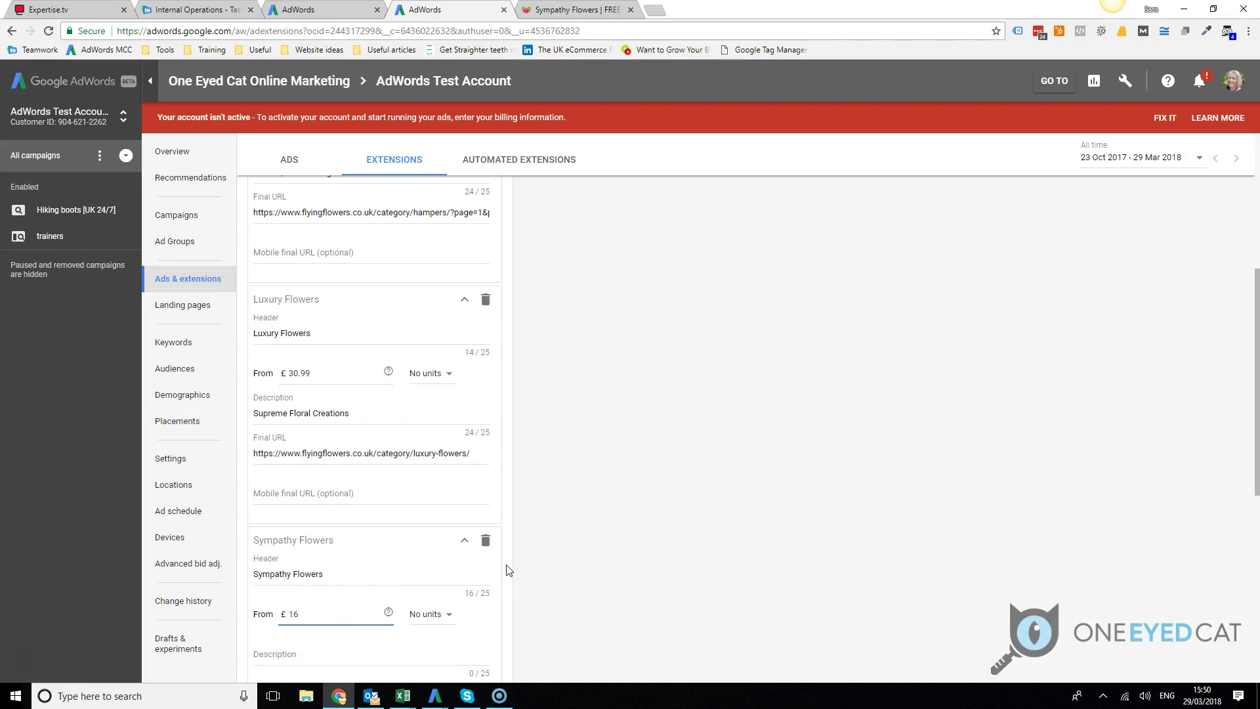
scroll(550, 505, down, 2)
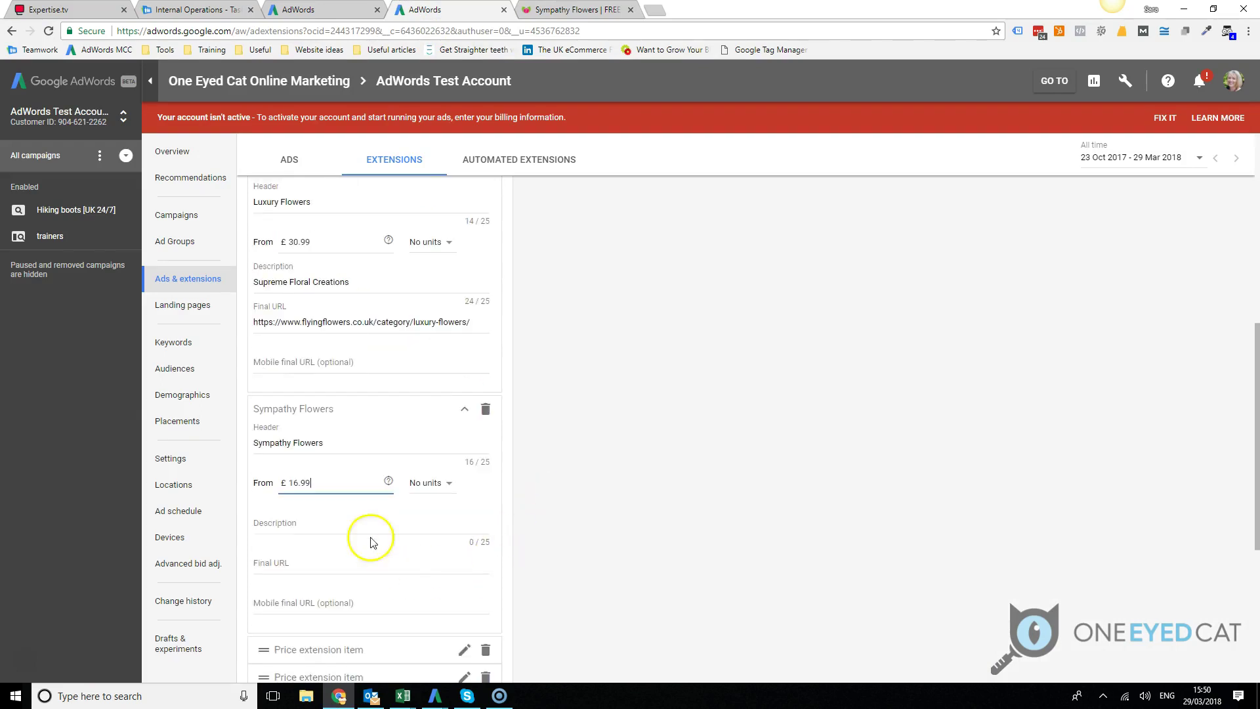
click(303, 525)
click(282, 572)
key(ctrl+v)
click(282, 518)
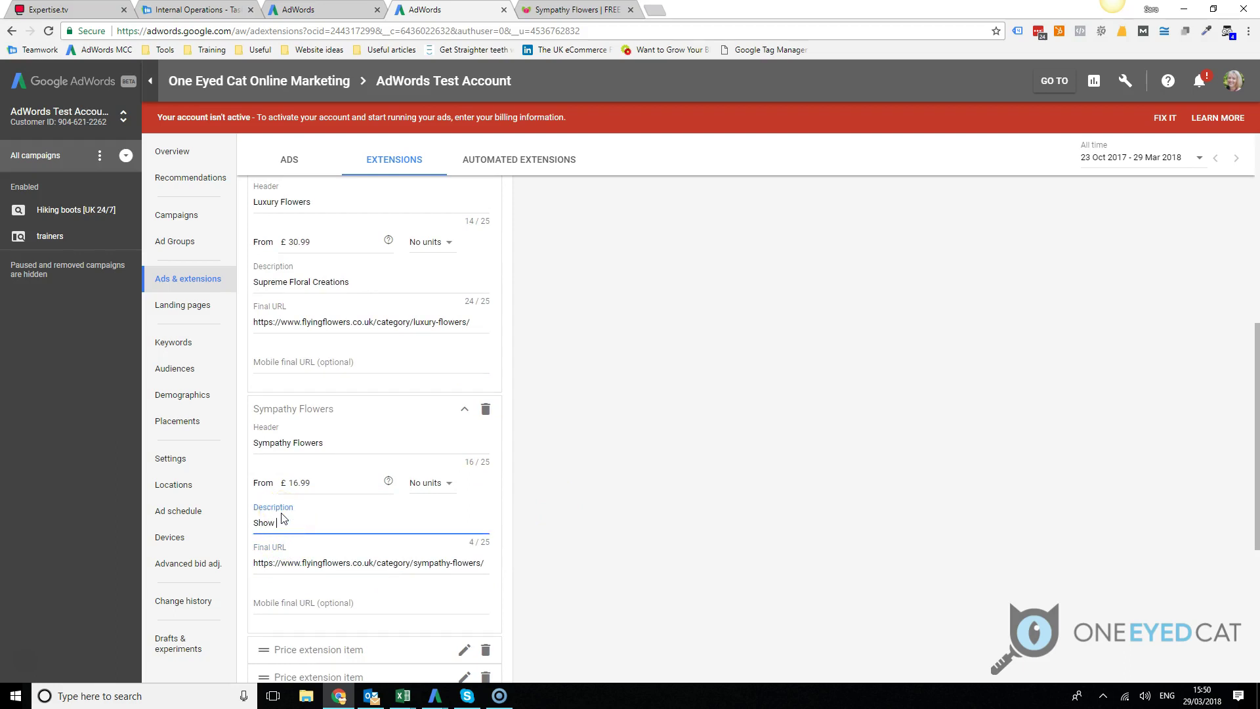
- Expand the advanced options to review the extension scheduling, and save the price extension
scroll(353, 522, down, 2)
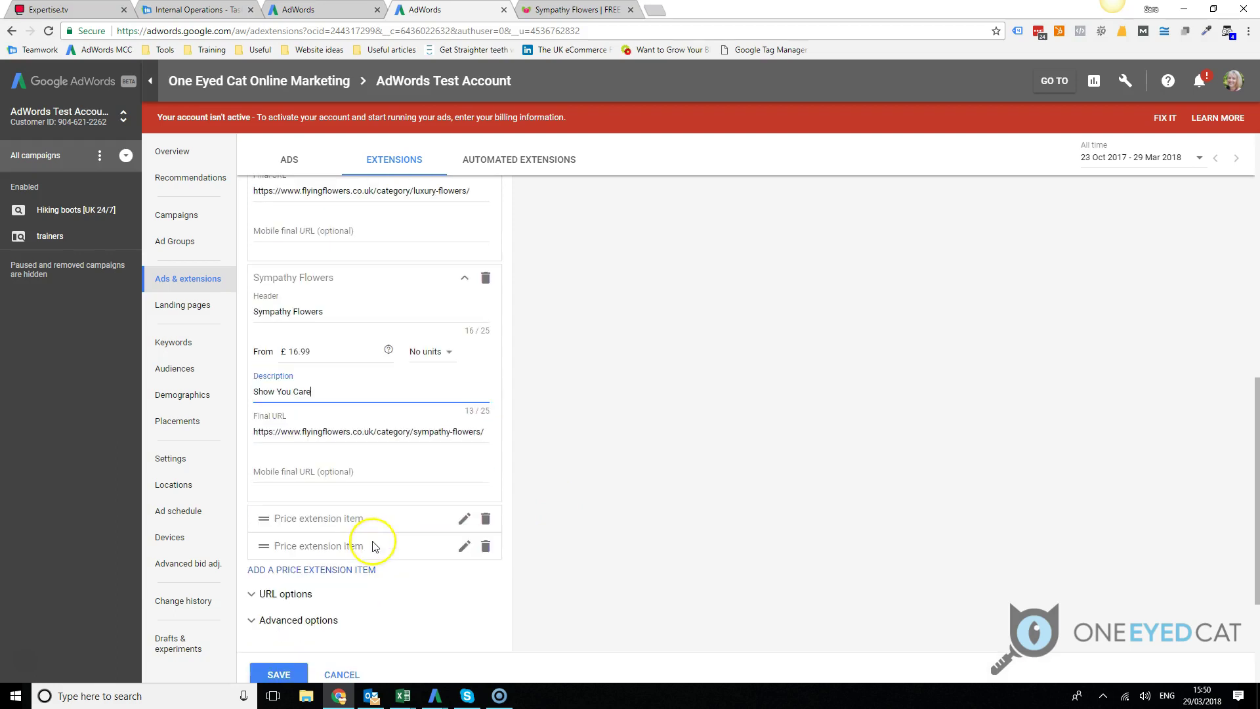
click(251, 621)
scroll(505, 578, down, 2)
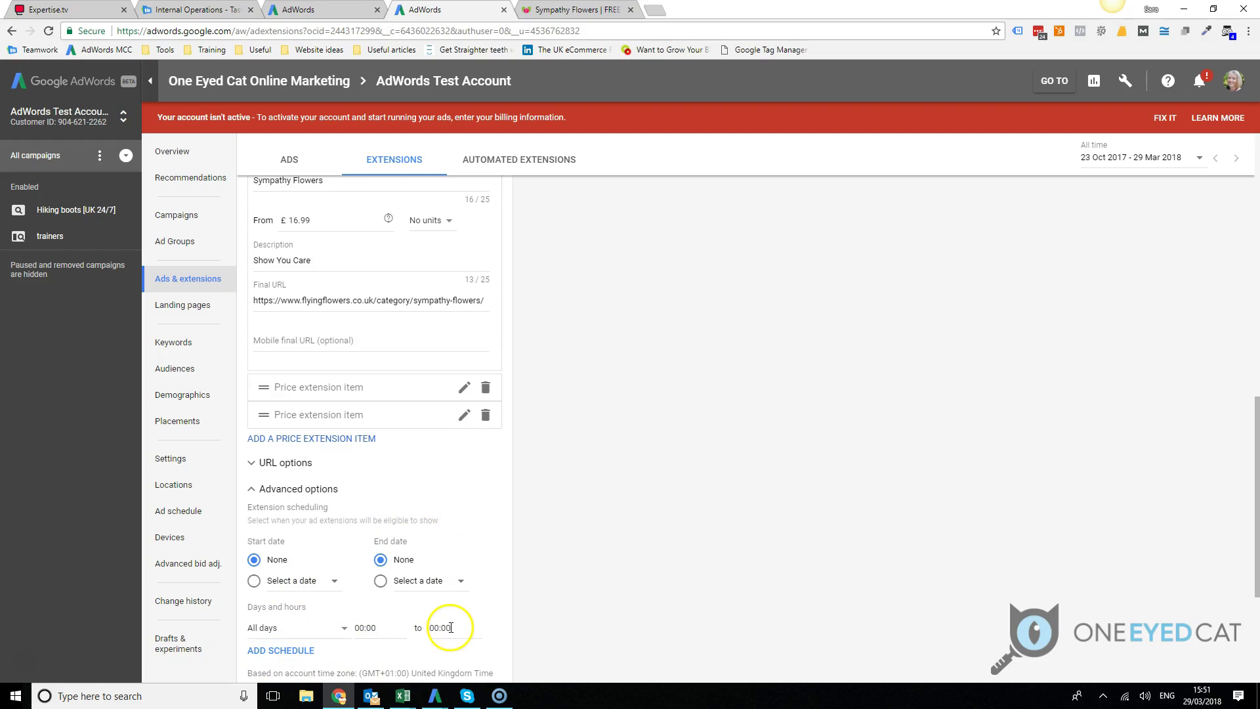
scroll(506, 613, down, 1)
click(276, 653)
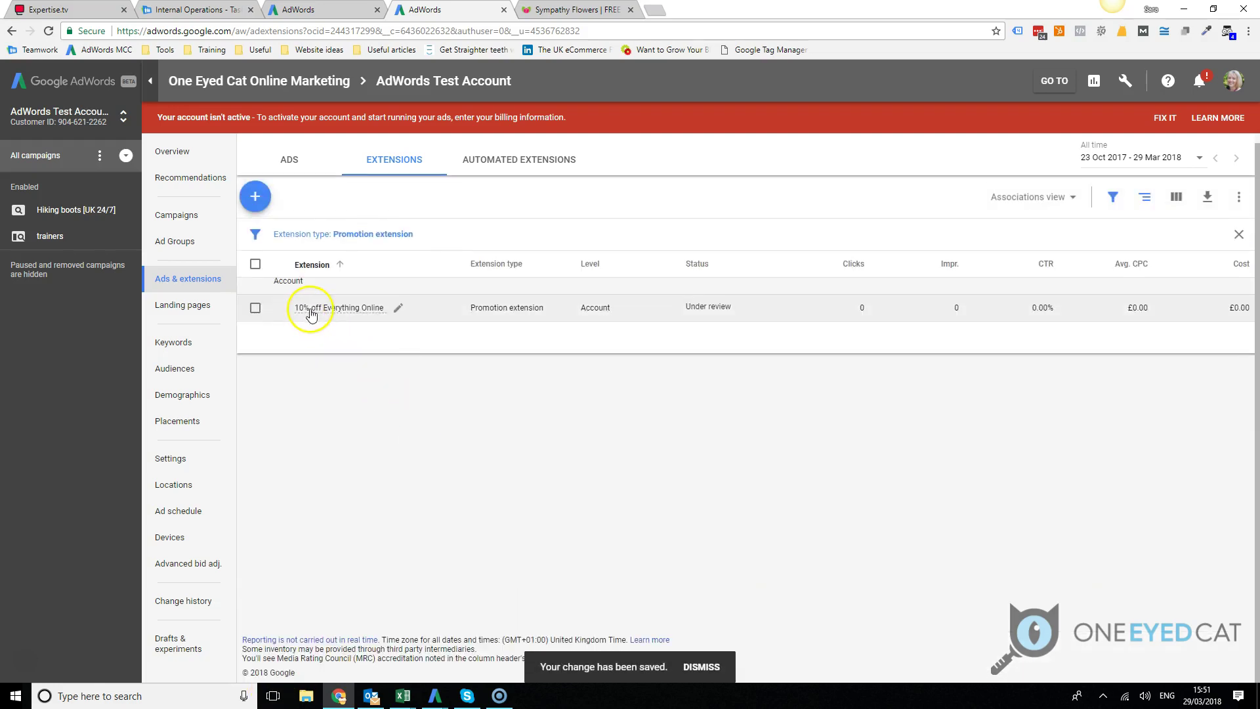
- Switch to the Flying Flowers site and look over the price-sorted sympathy flowers as the landing page used for the price extension
mouse_move(337, 314)
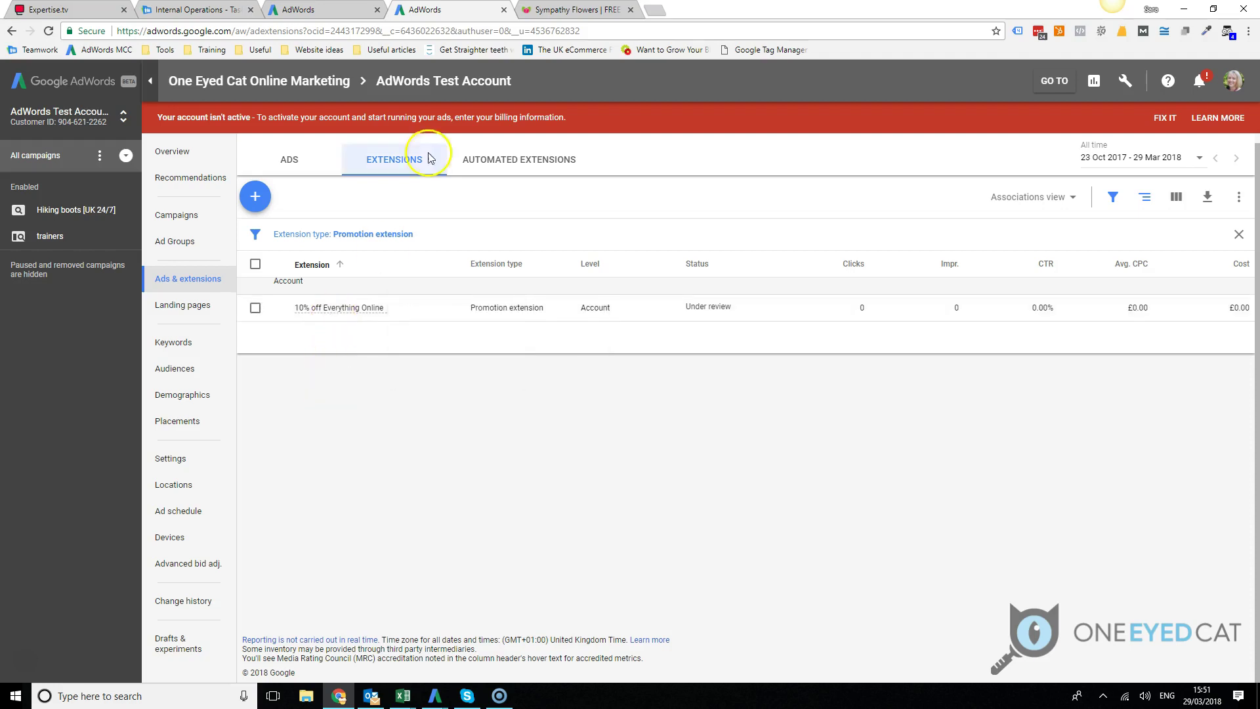
click(569, 9)
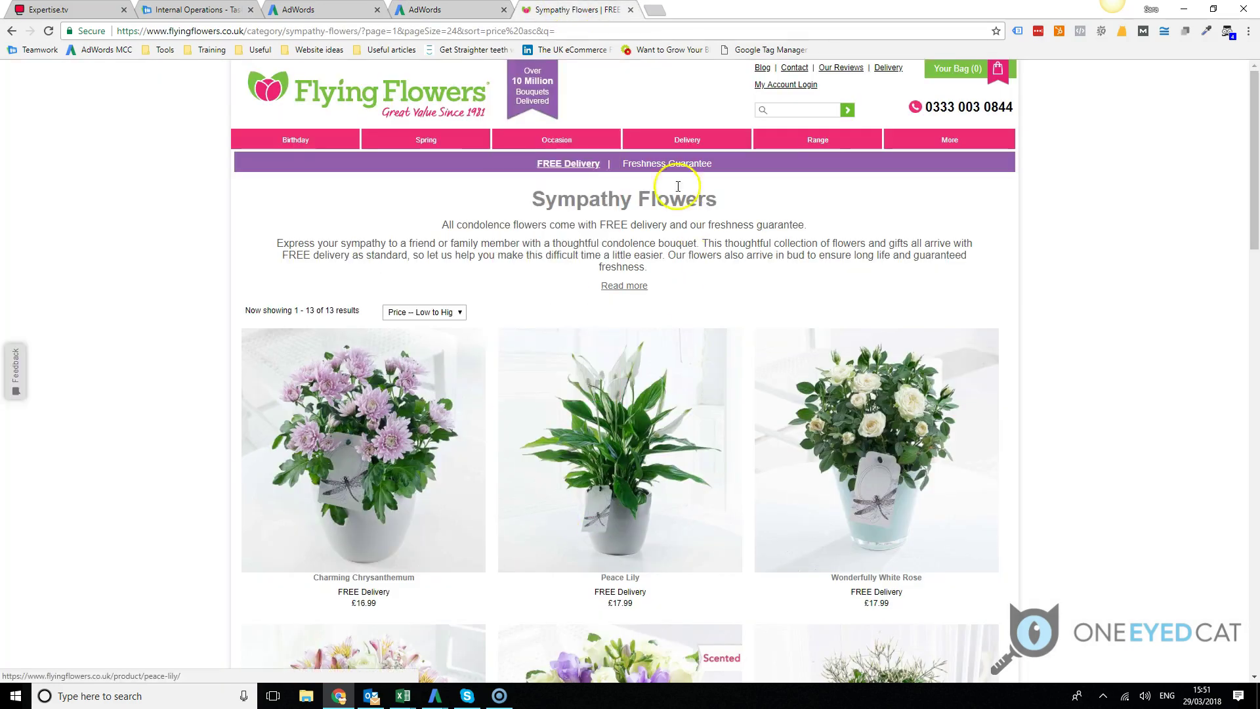
mouse_move(558, 144)
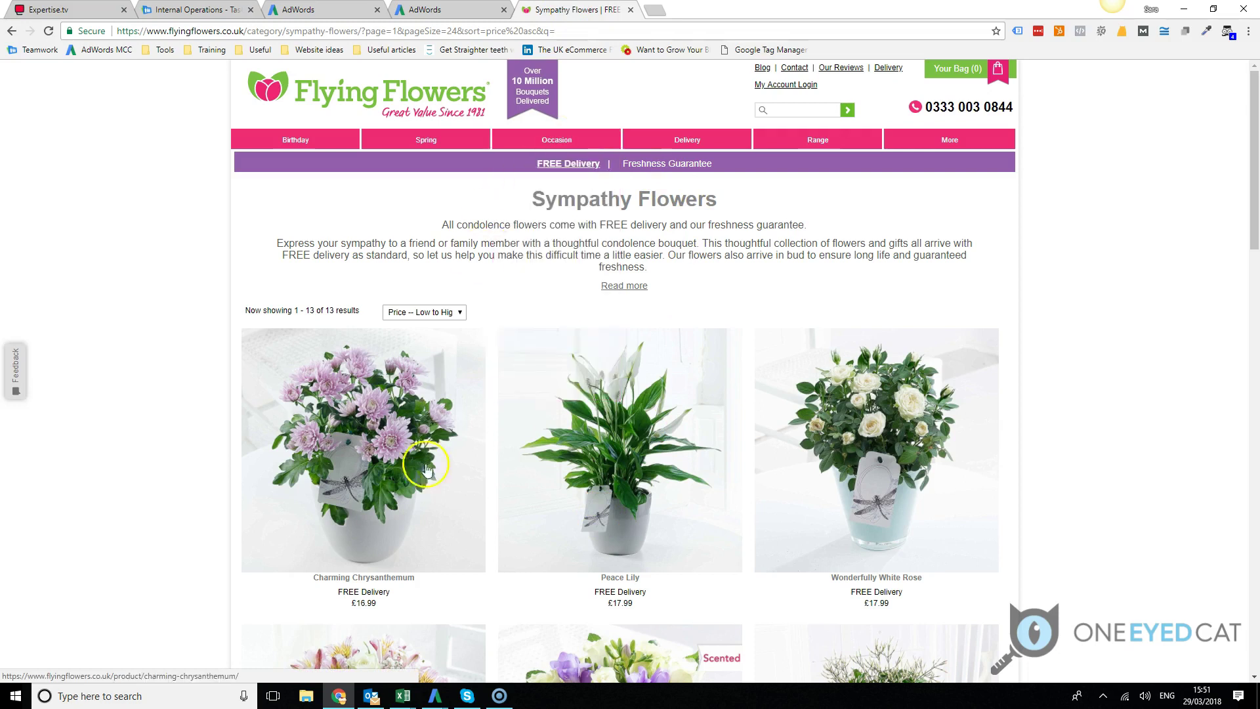
scroll(624, 515, down, 10)
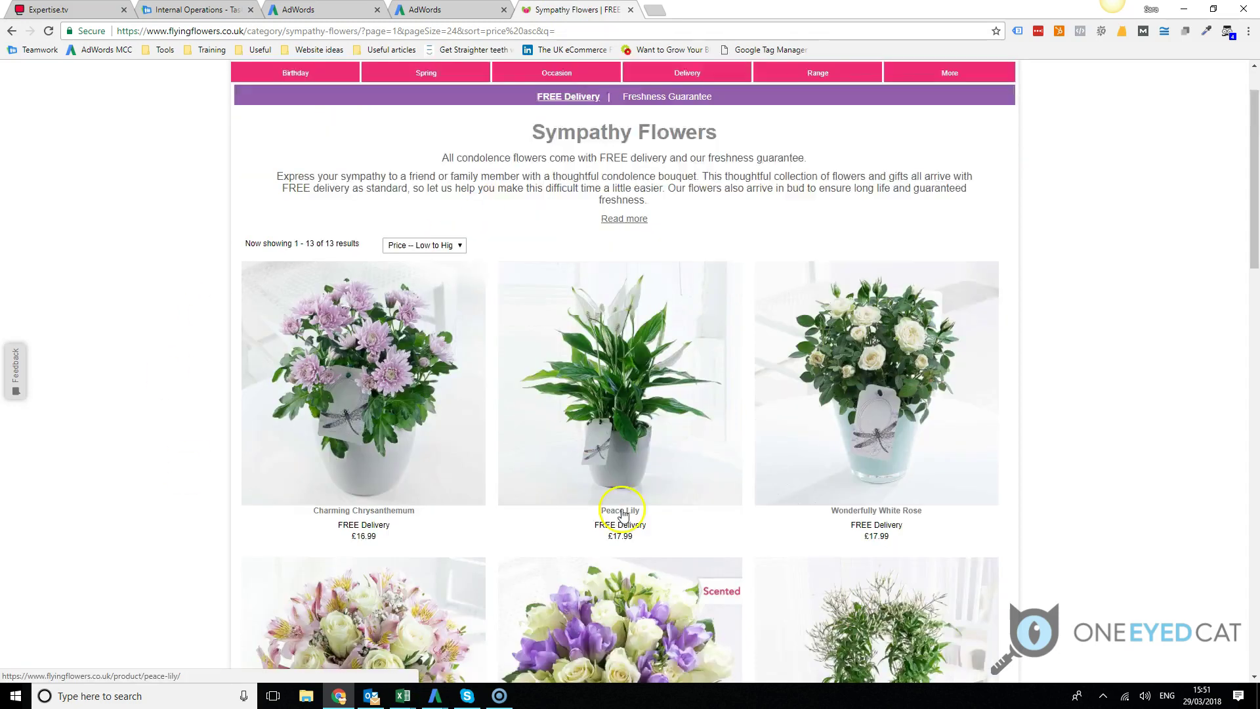
scroll(684, 556, up, 8)
scroll(683, 557, up, 3)
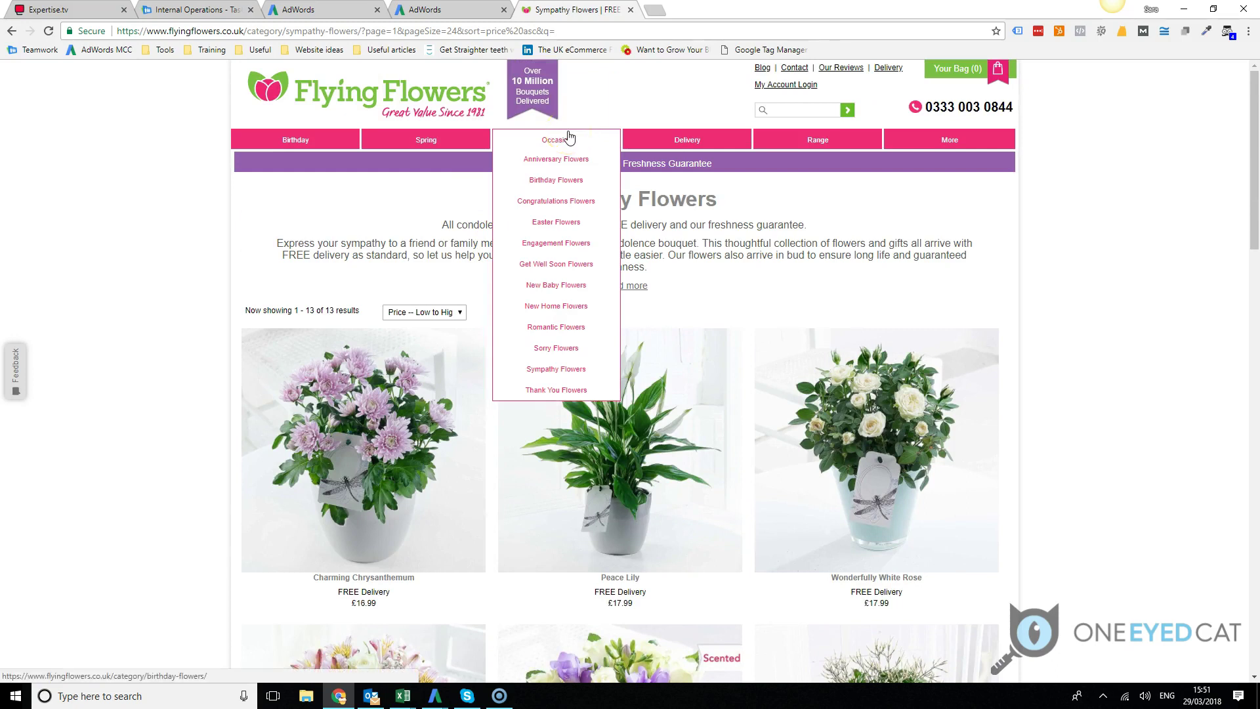
- Open the New Baby Flowers occasion category and examine its products and their prices through to the end of the page
click(554, 287)
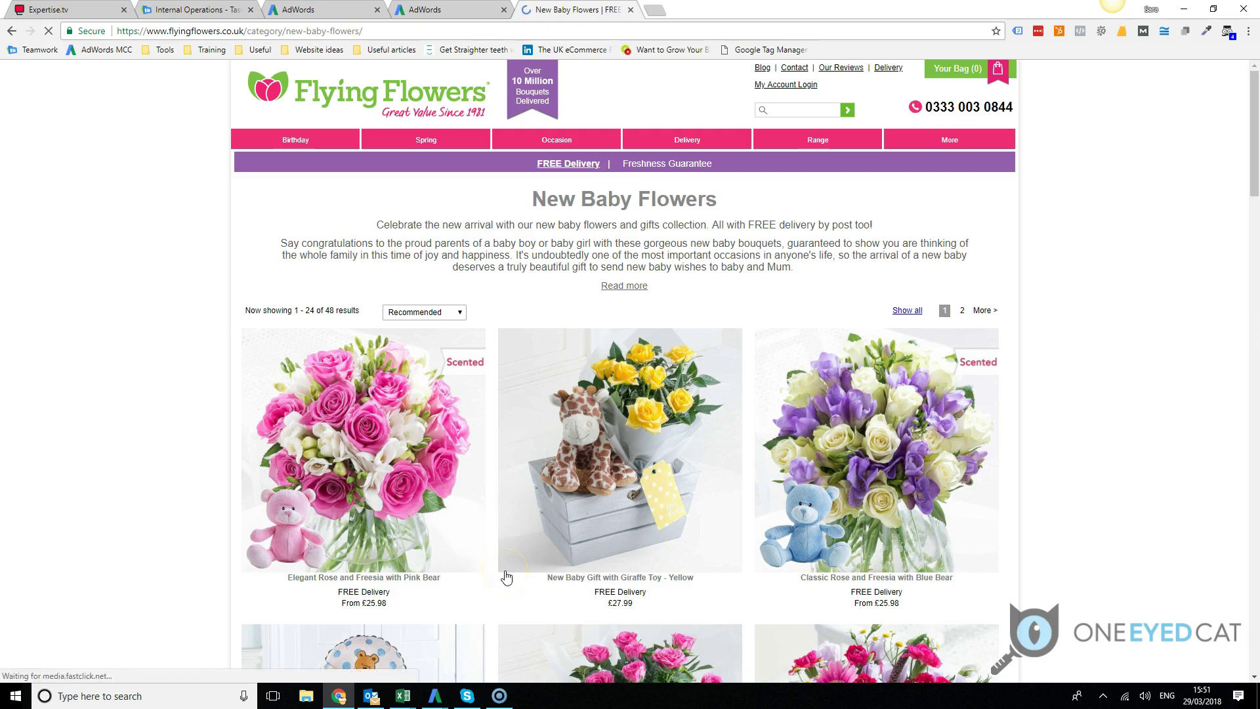
scroll(502, 568, down, 5)
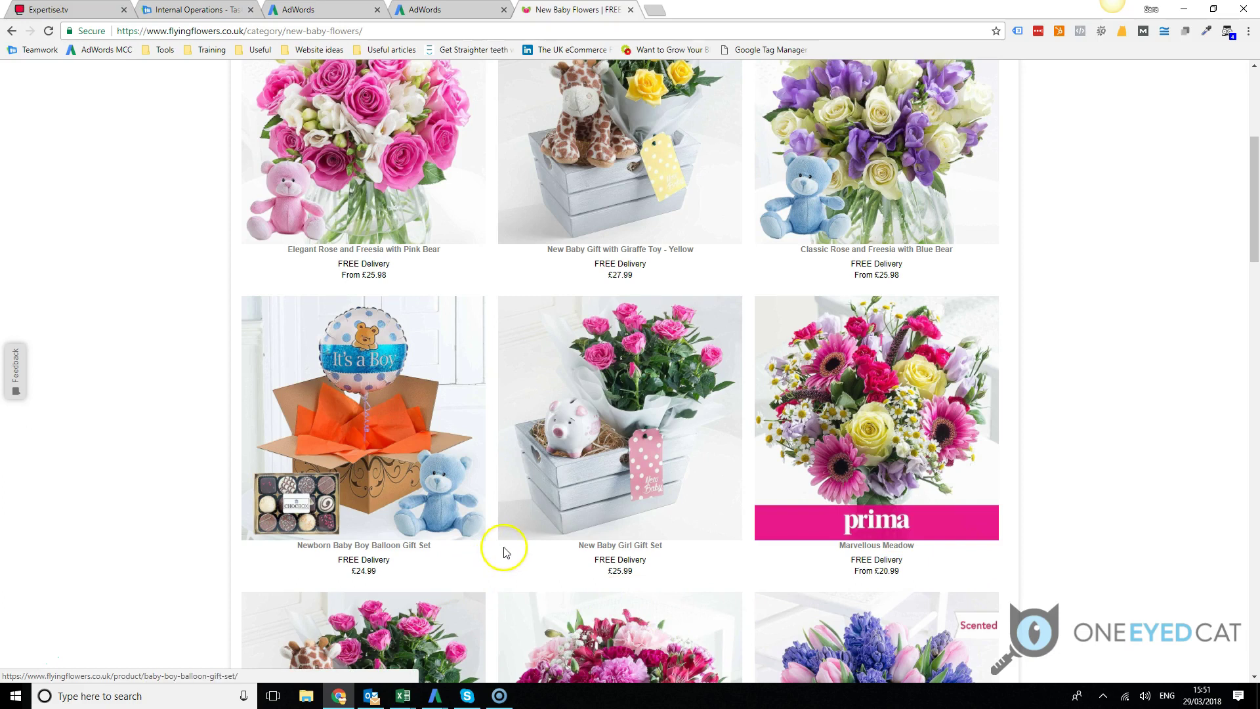
scroll(503, 551, down, 2)
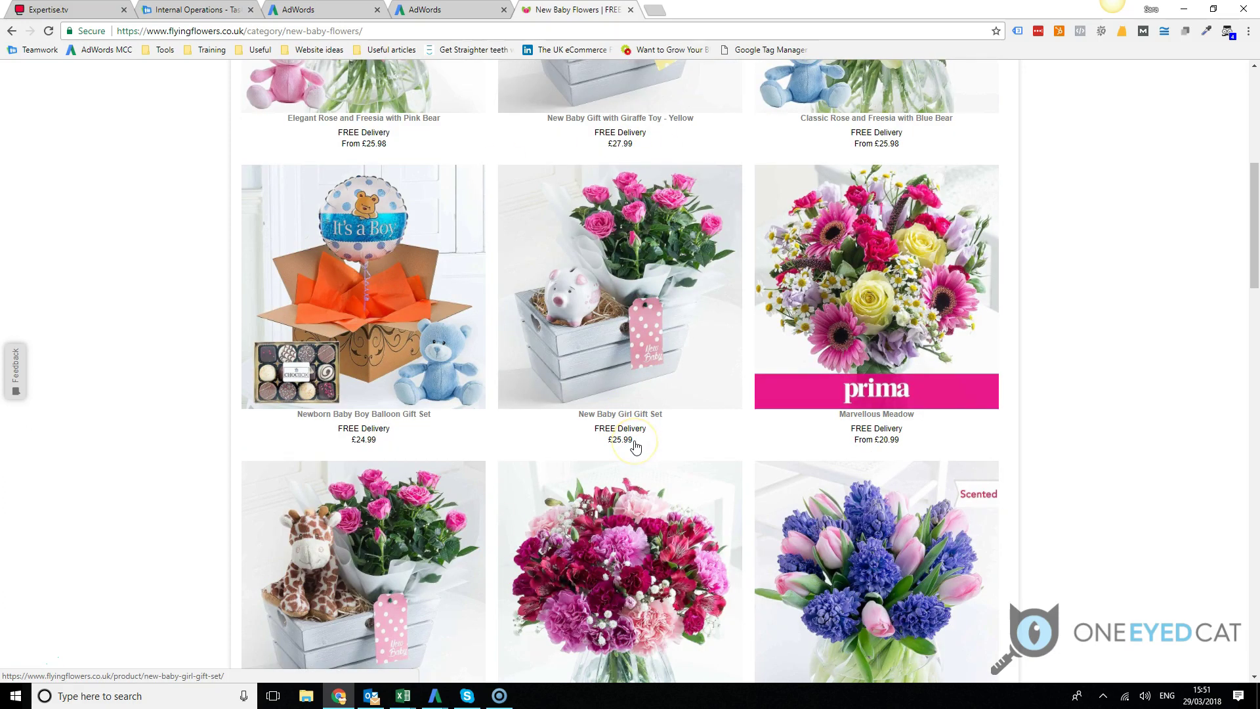
scroll(637, 444, down, 4)
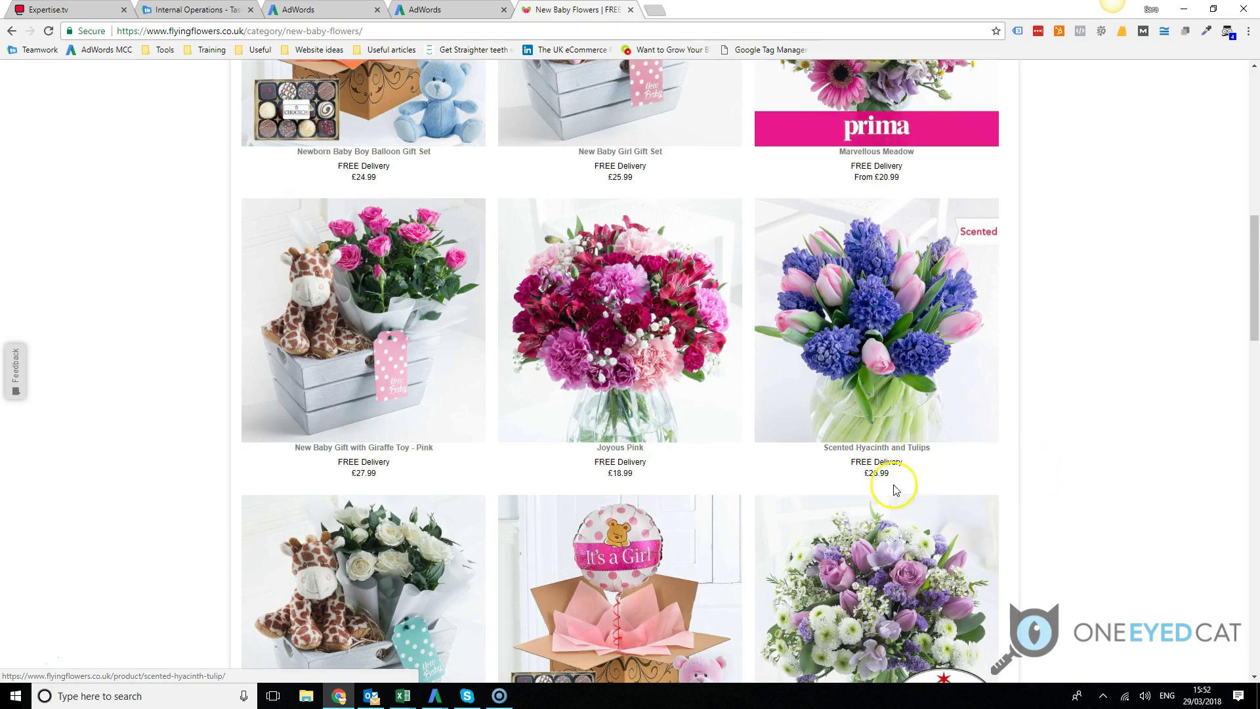
scroll(629, 529, down, 3)
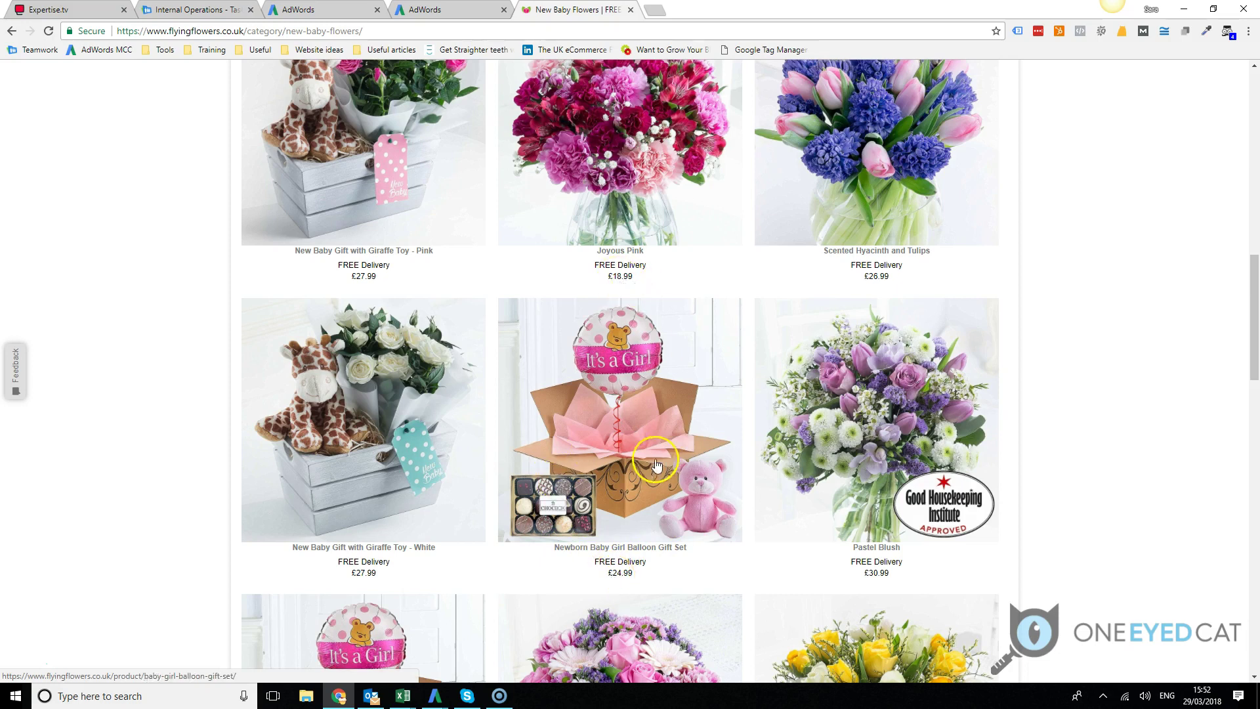
scroll(624, 499, down, 5)
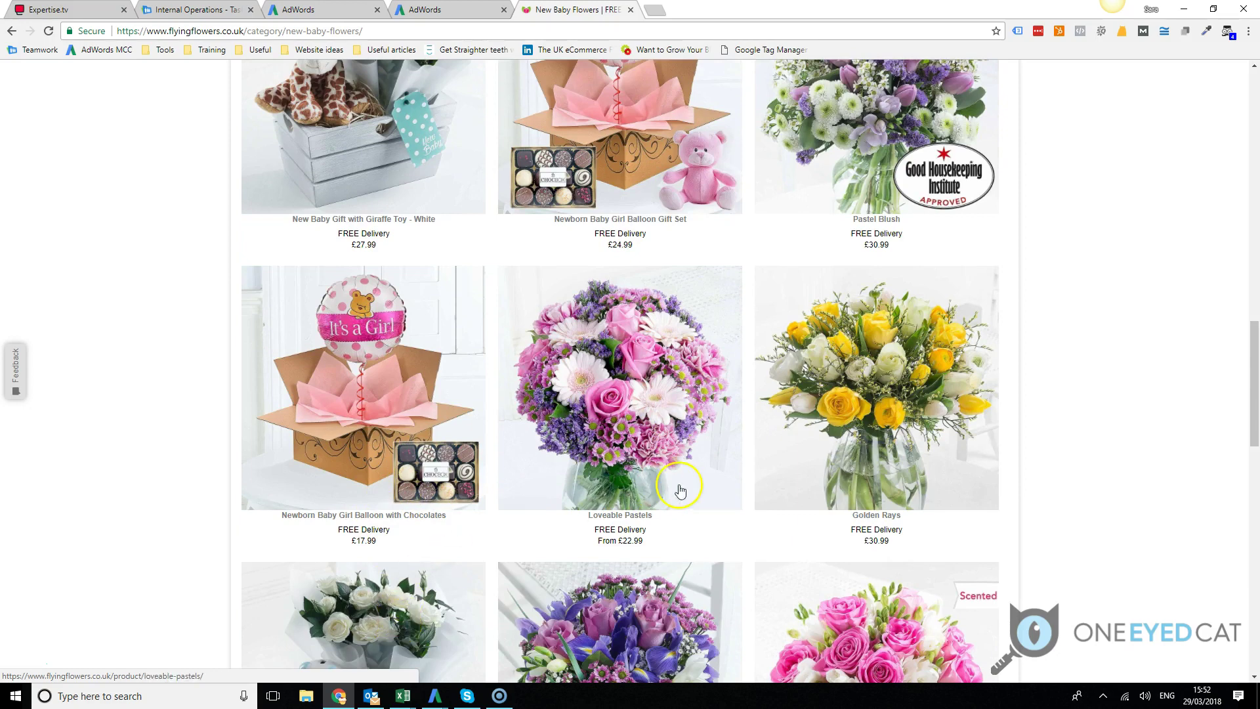
scroll(689, 548, down, 10)
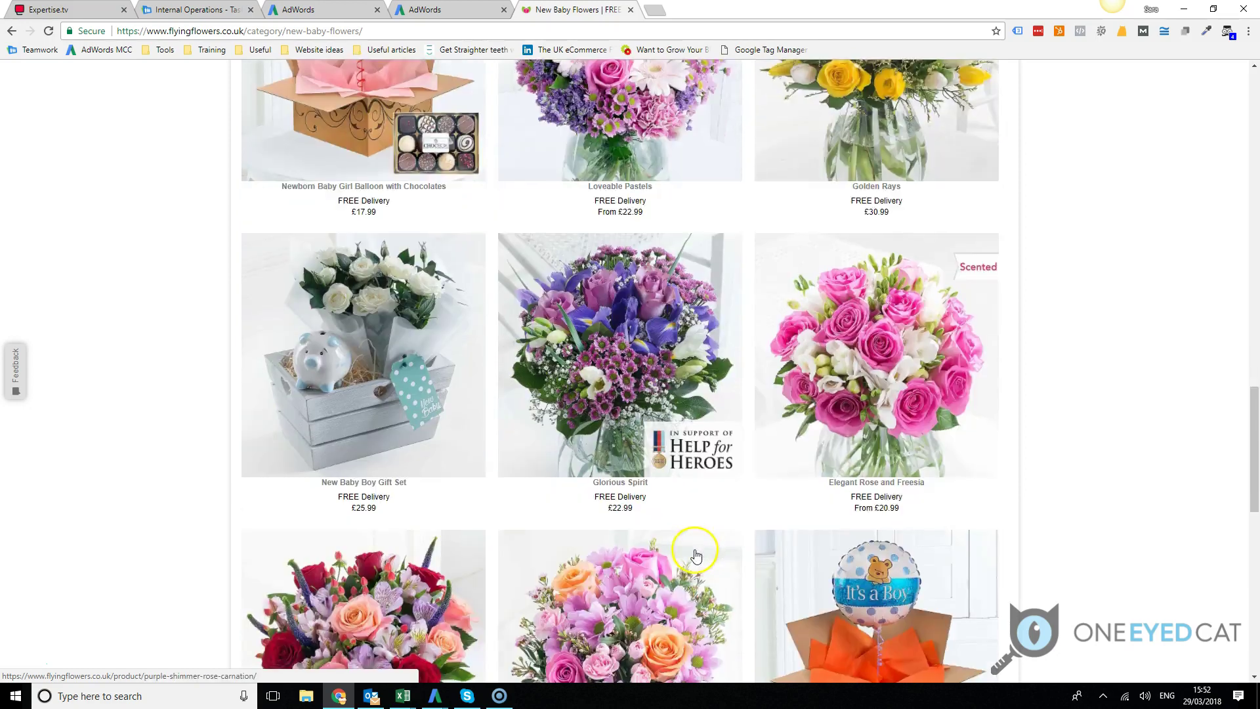
scroll(671, 601, down, 7)
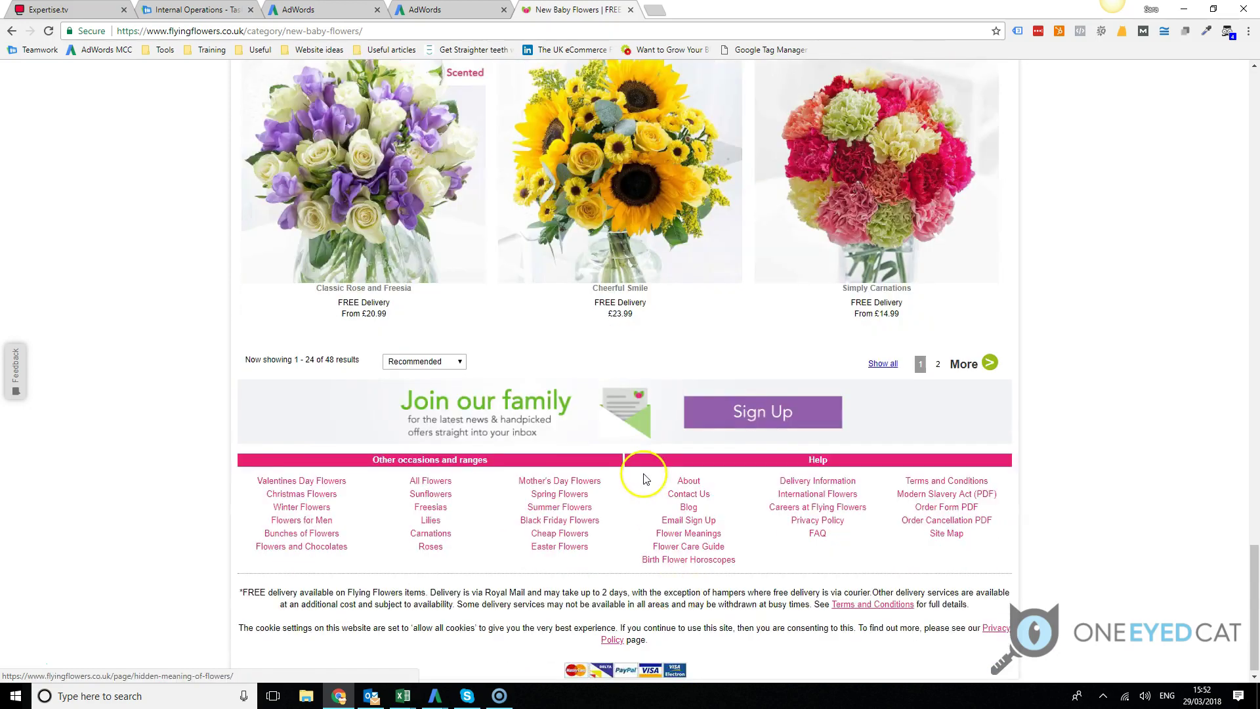
scroll(641, 479, up, 14)
scroll(647, 474, up, 15)
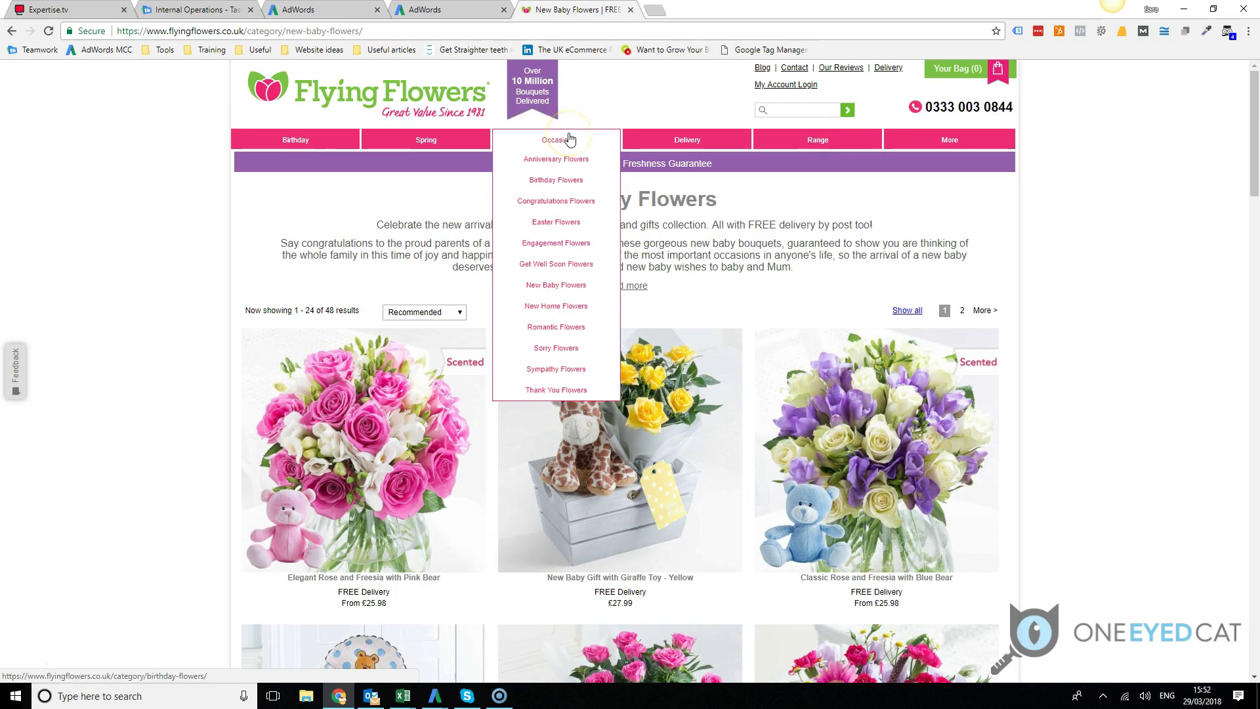
- Open the Sympathy Flowers occasion category, examine its products and prices, and return to the extensions list in AdWords
click(542, 373)
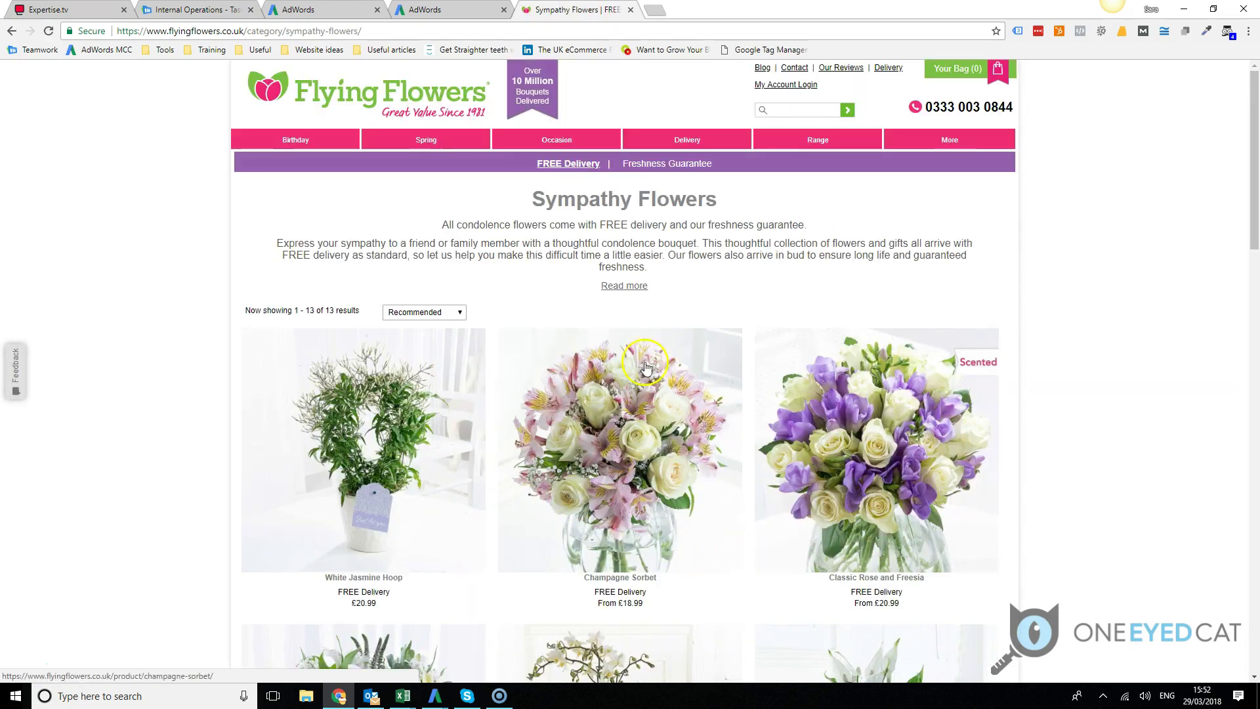
scroll(628, 478, down, 3)
scroll(628, 478, down, 11)
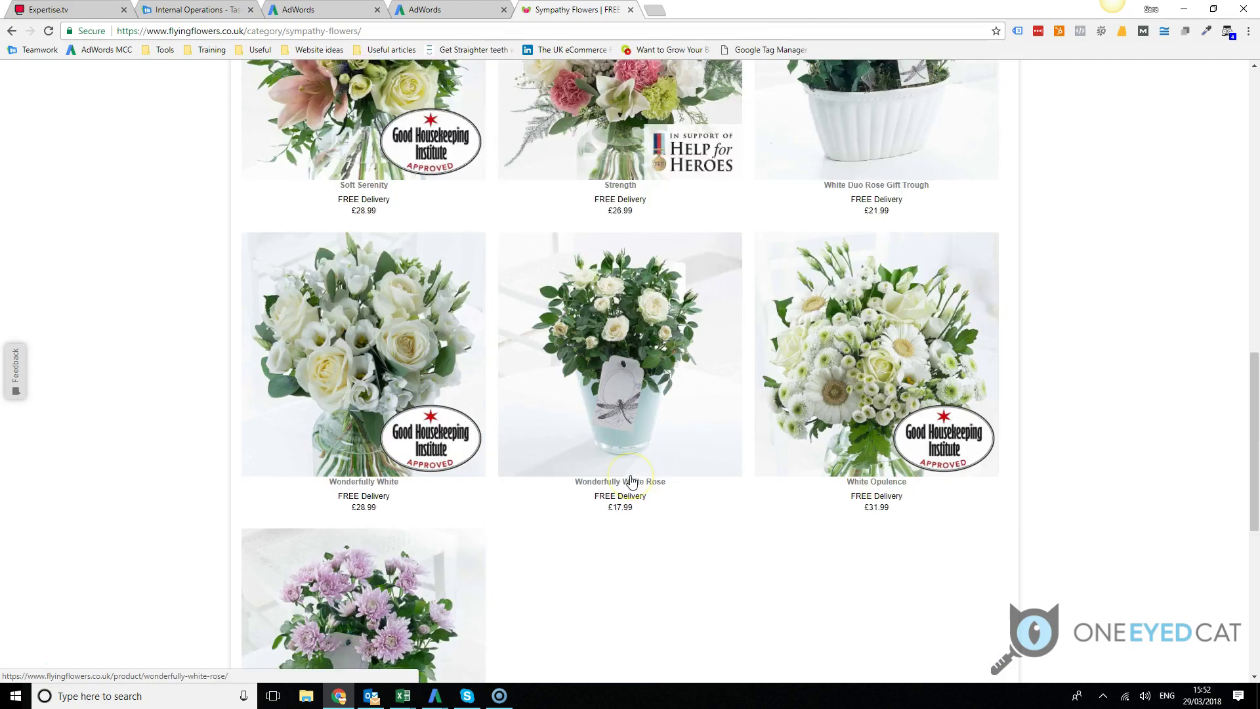
scroll(563, 515, down, 3)
scroll(563, 509, up, 19)
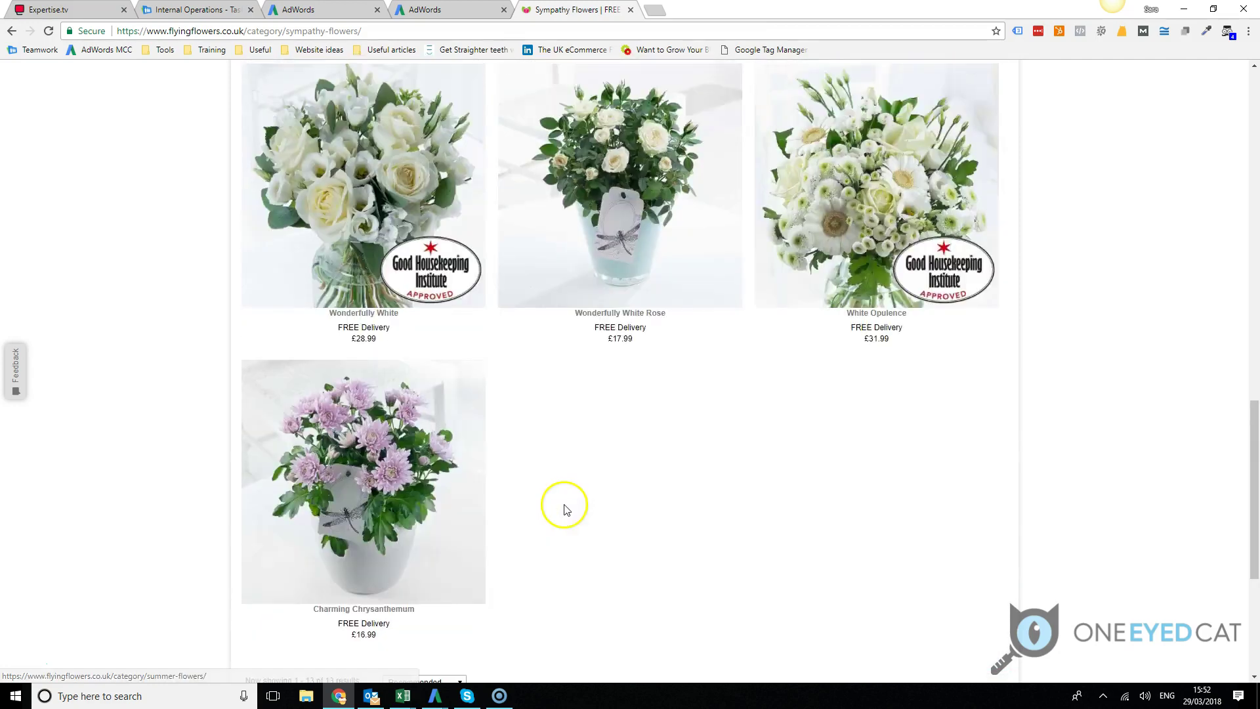
scroll(566, 510, up, 4)
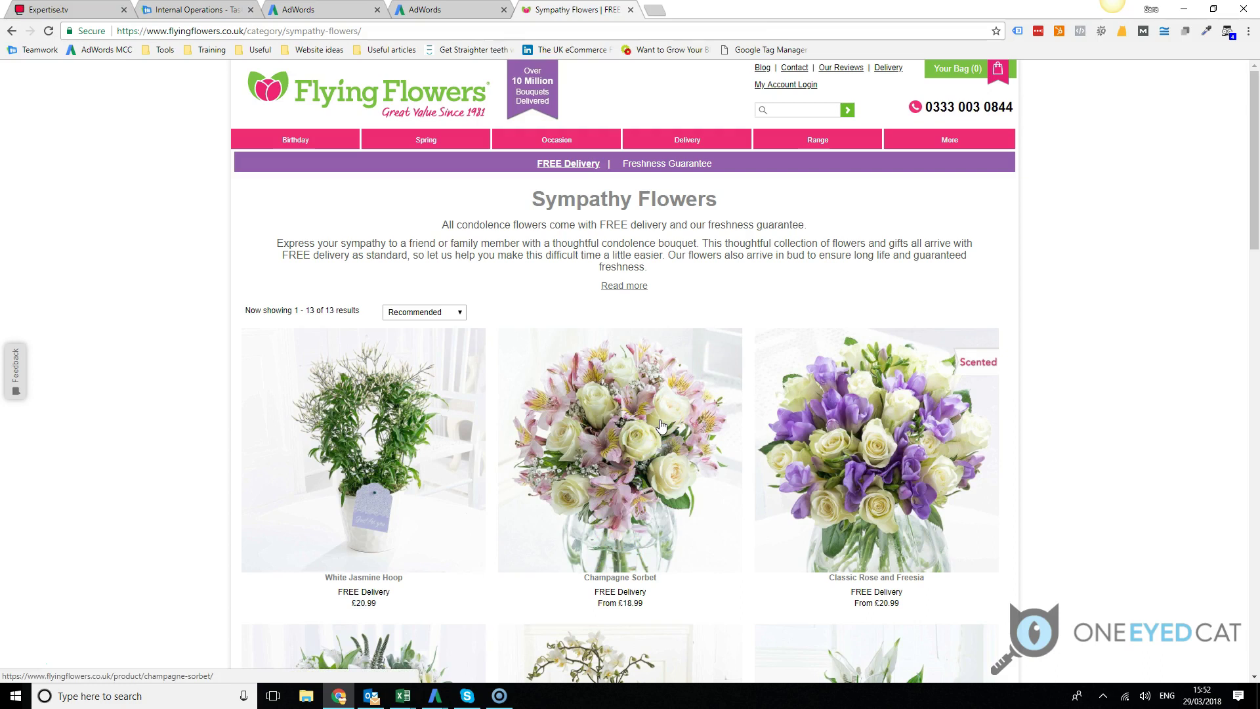
click(427, 9)
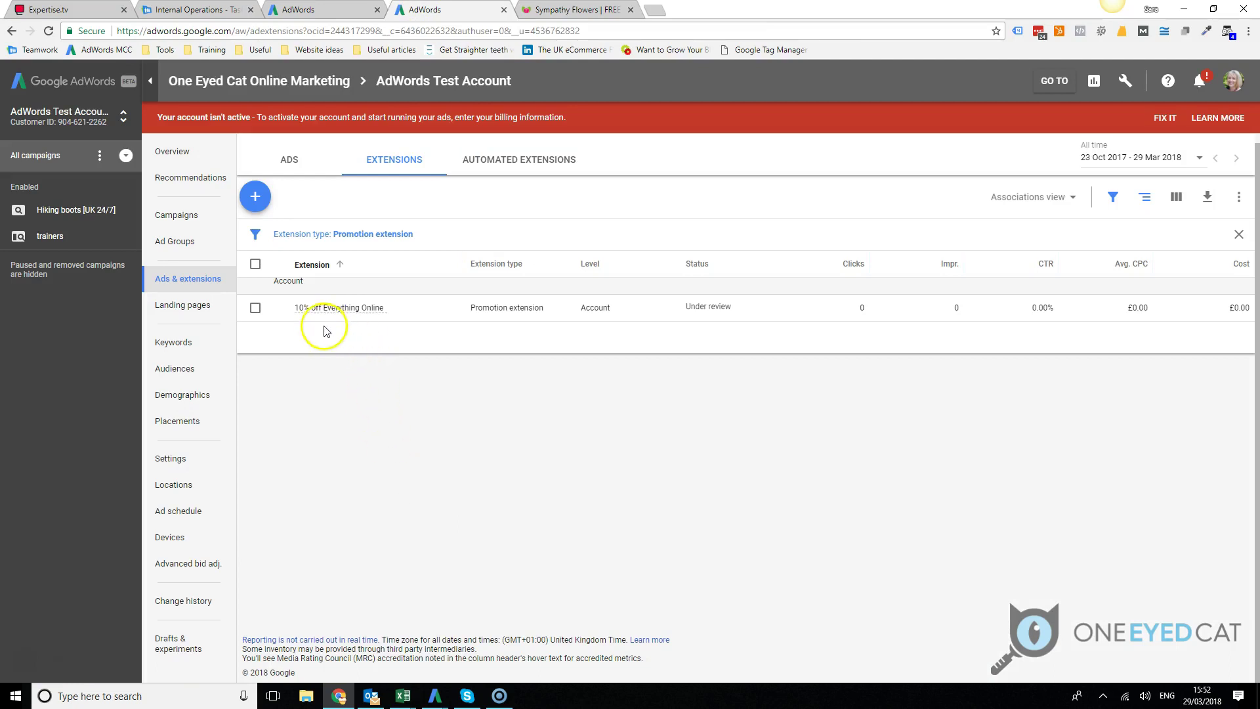